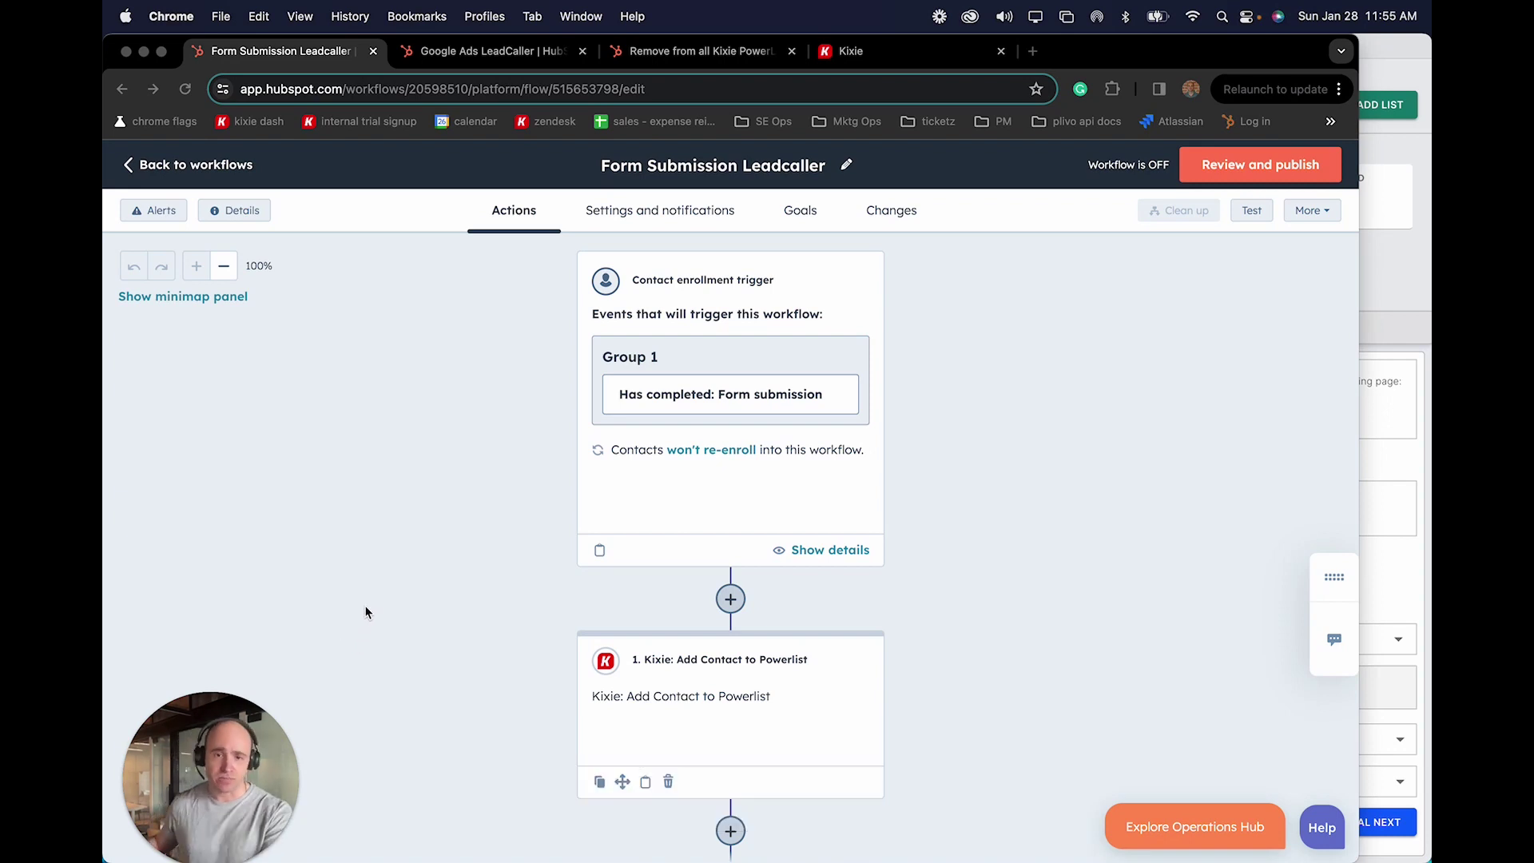
- Review the Add Contact to Powerlist action: Powerlist ID 123 with name and job title tokens
left_click(438, 512)
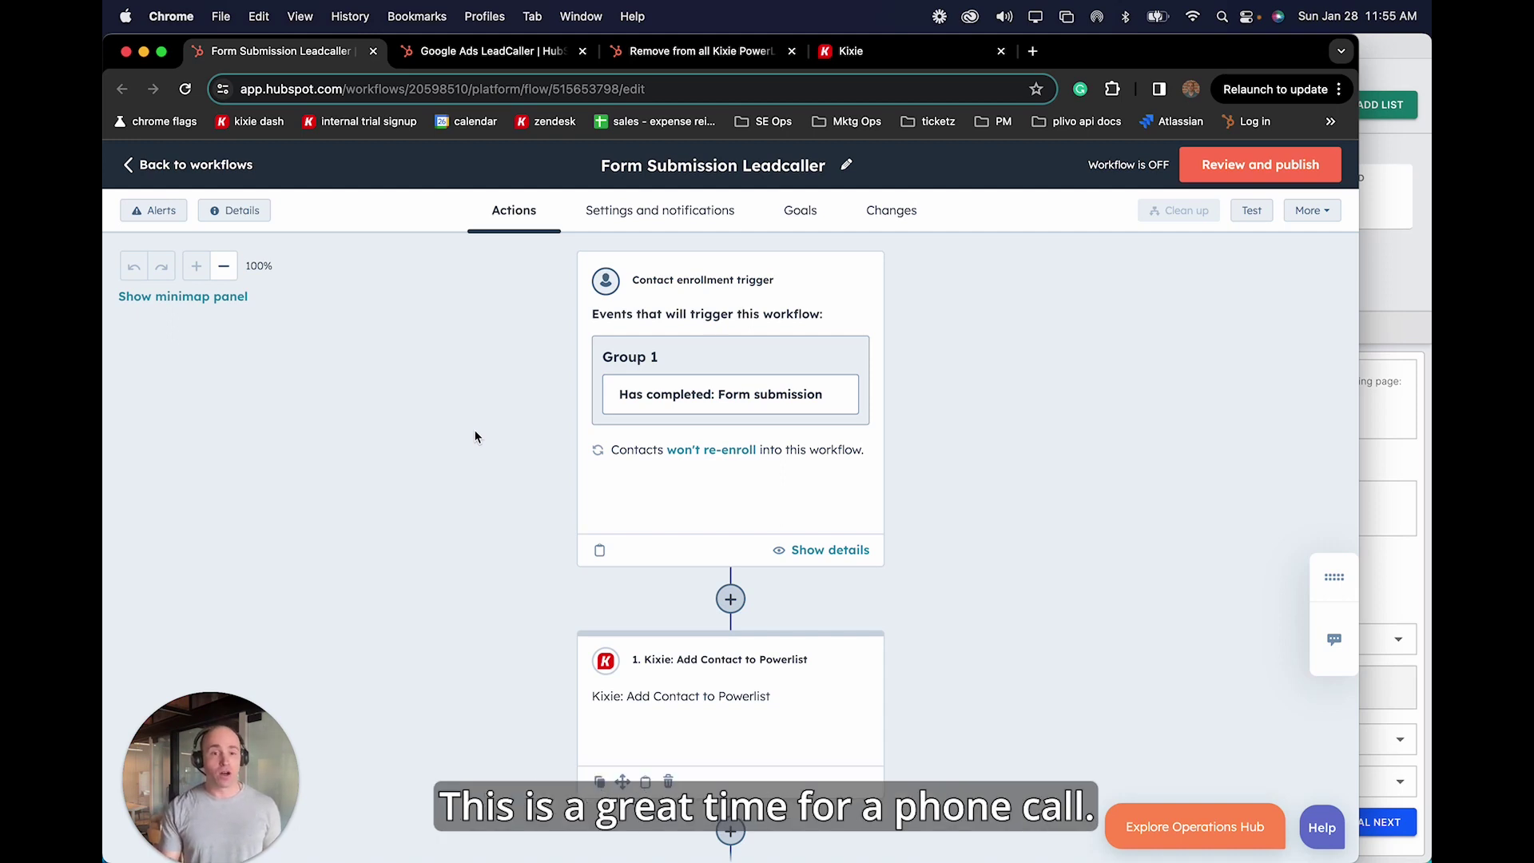
scroll(475, 436, "down", 5)
left_click(682, 549)
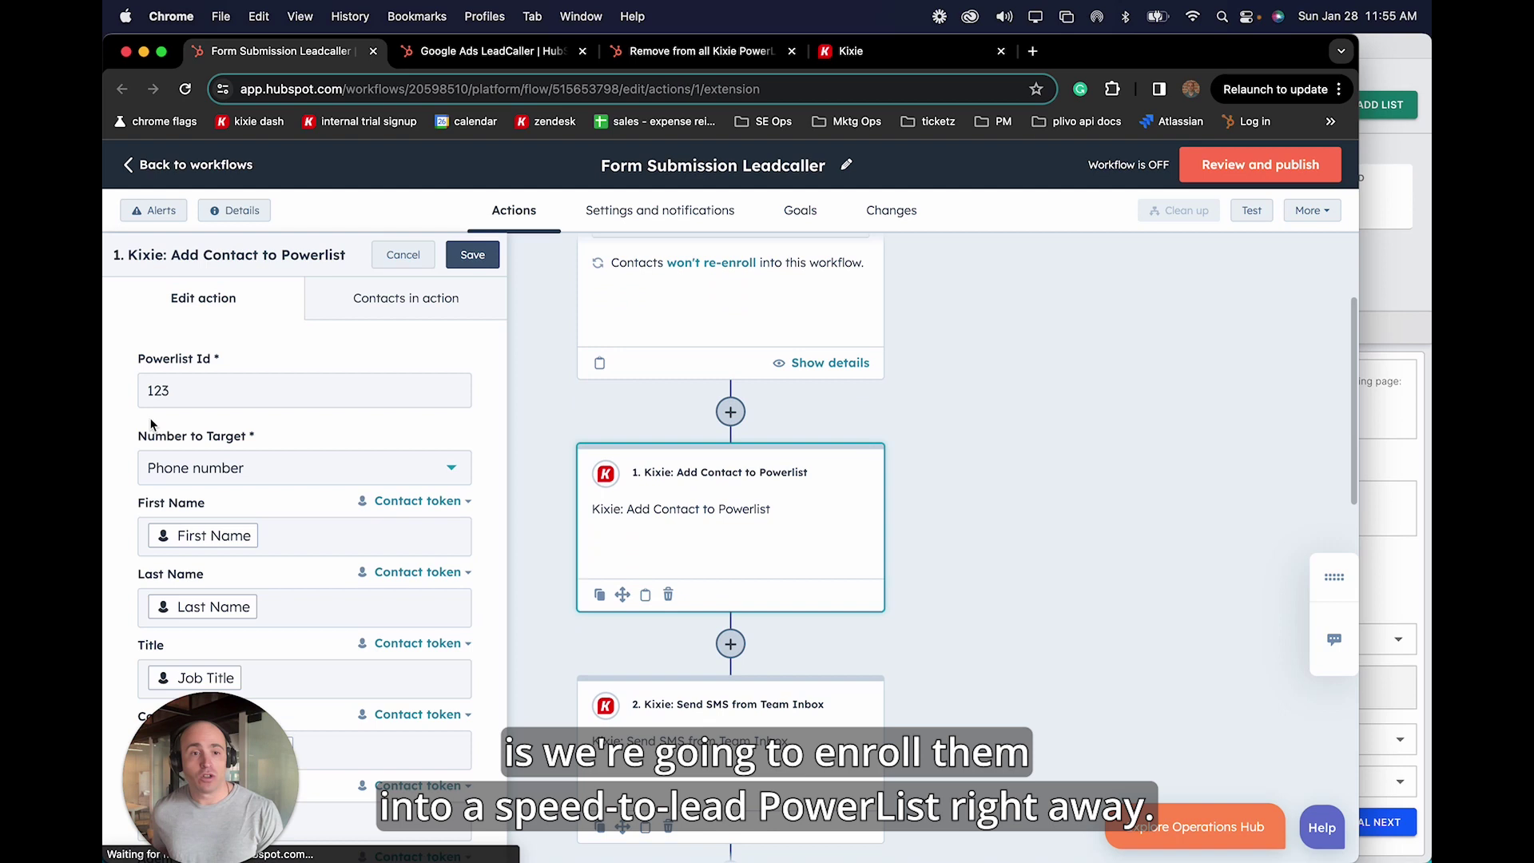
scroll(266, 434, "down", 1)
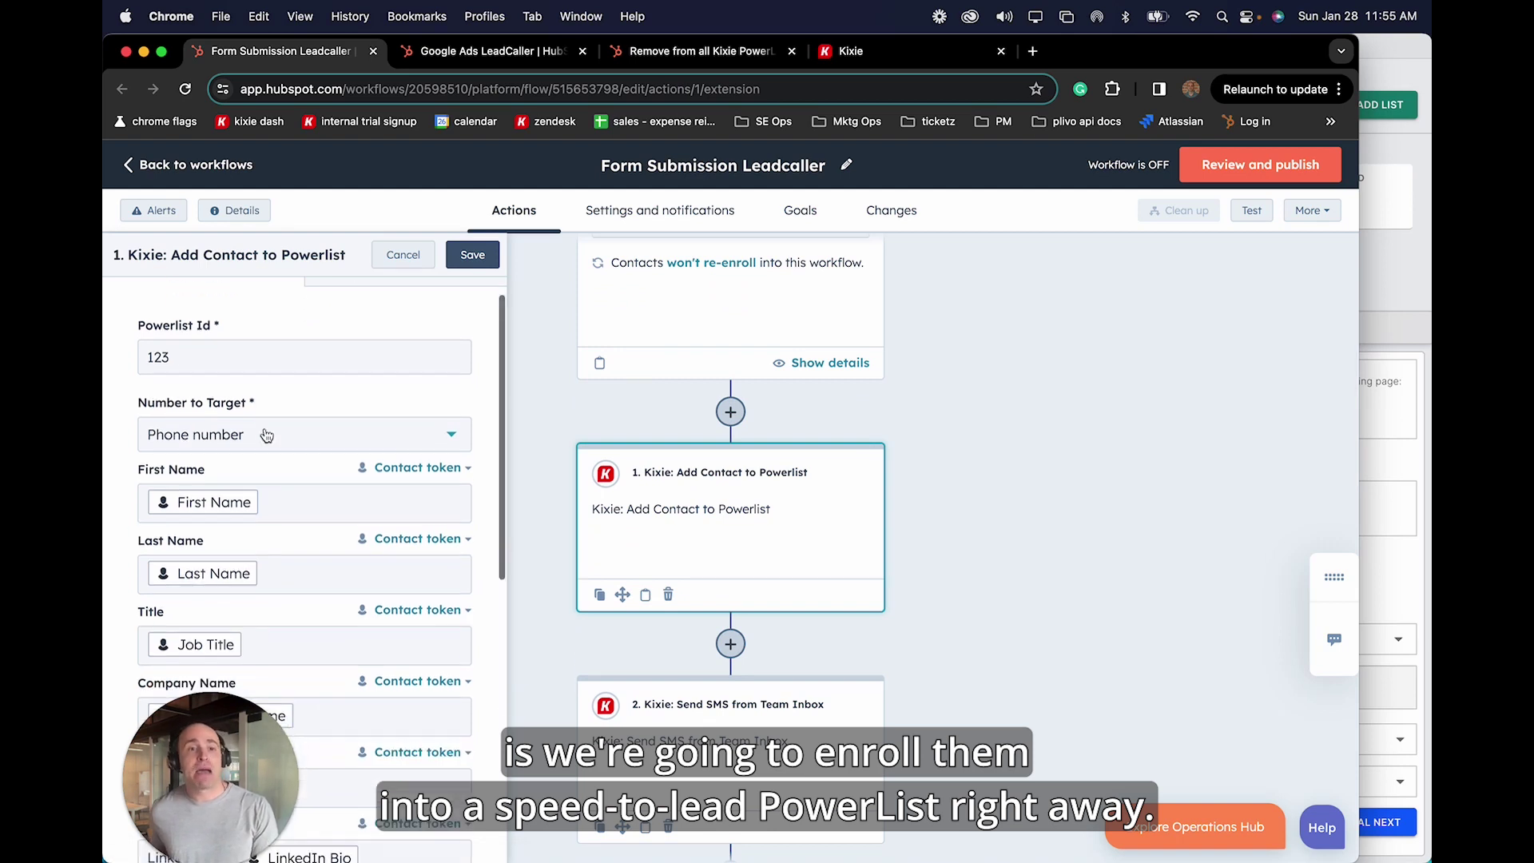
scroll(266, 434, "down", 2)
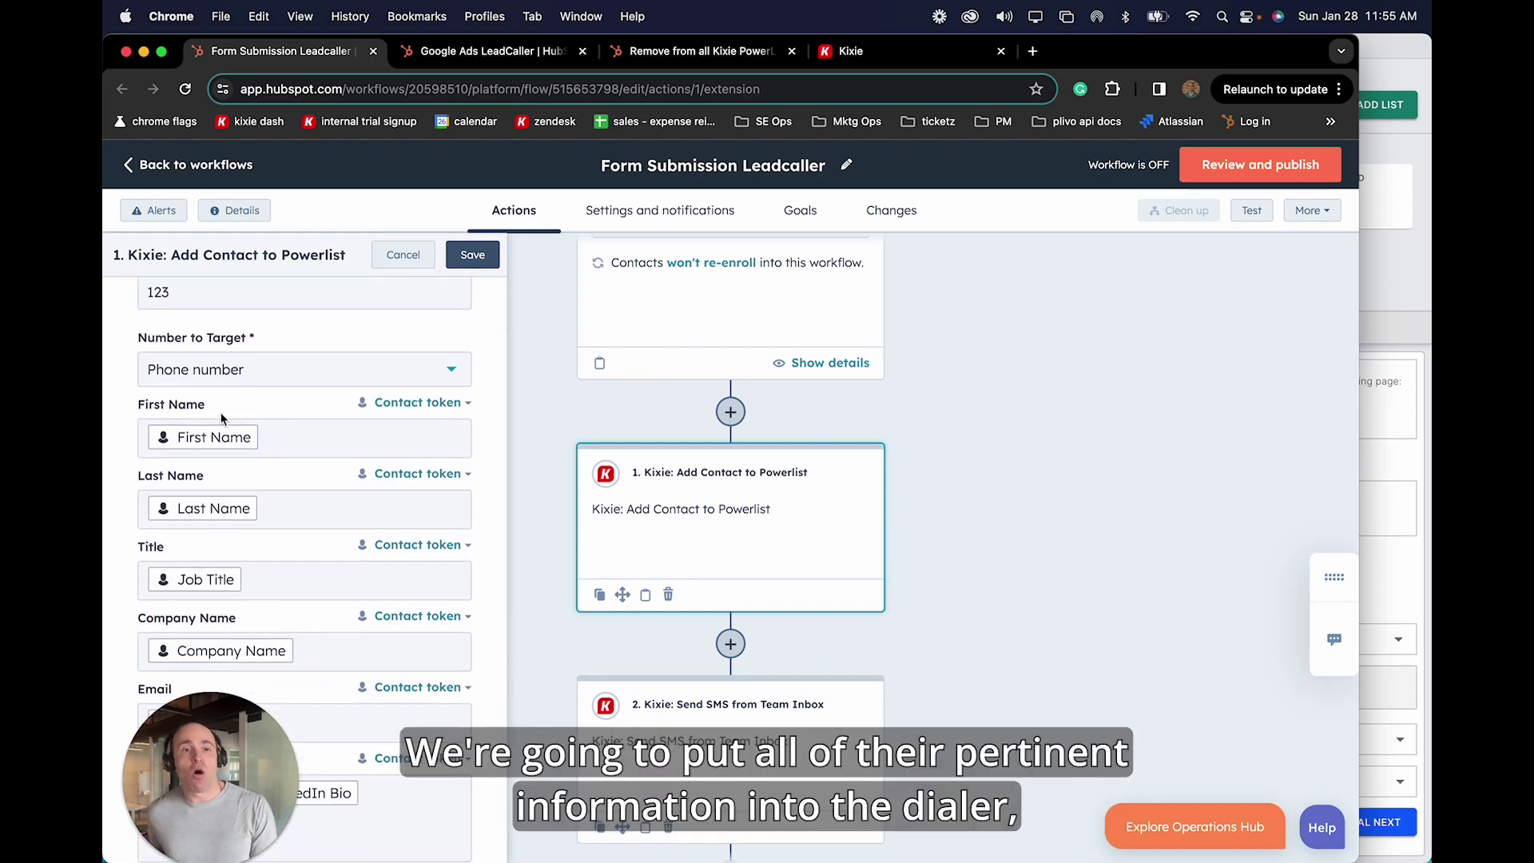
scroll(223, 422, "down", 1)
scroll(251, 456, "down", 1)
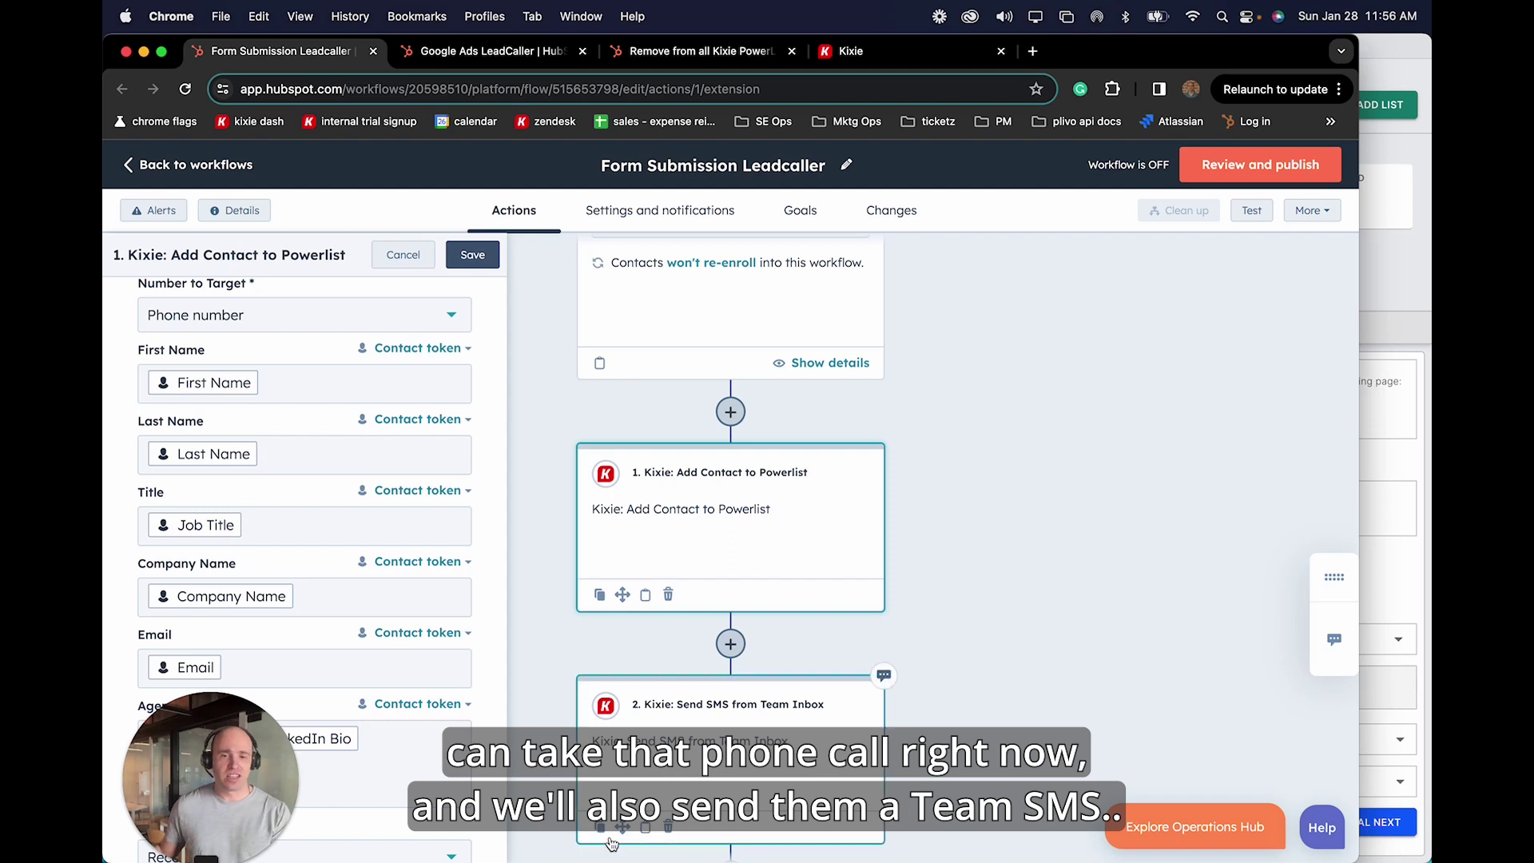
- Open the Send SMS from Team Inbox action, showing Team Inbox Id 123 and the greeting message
left_click(721, 765)
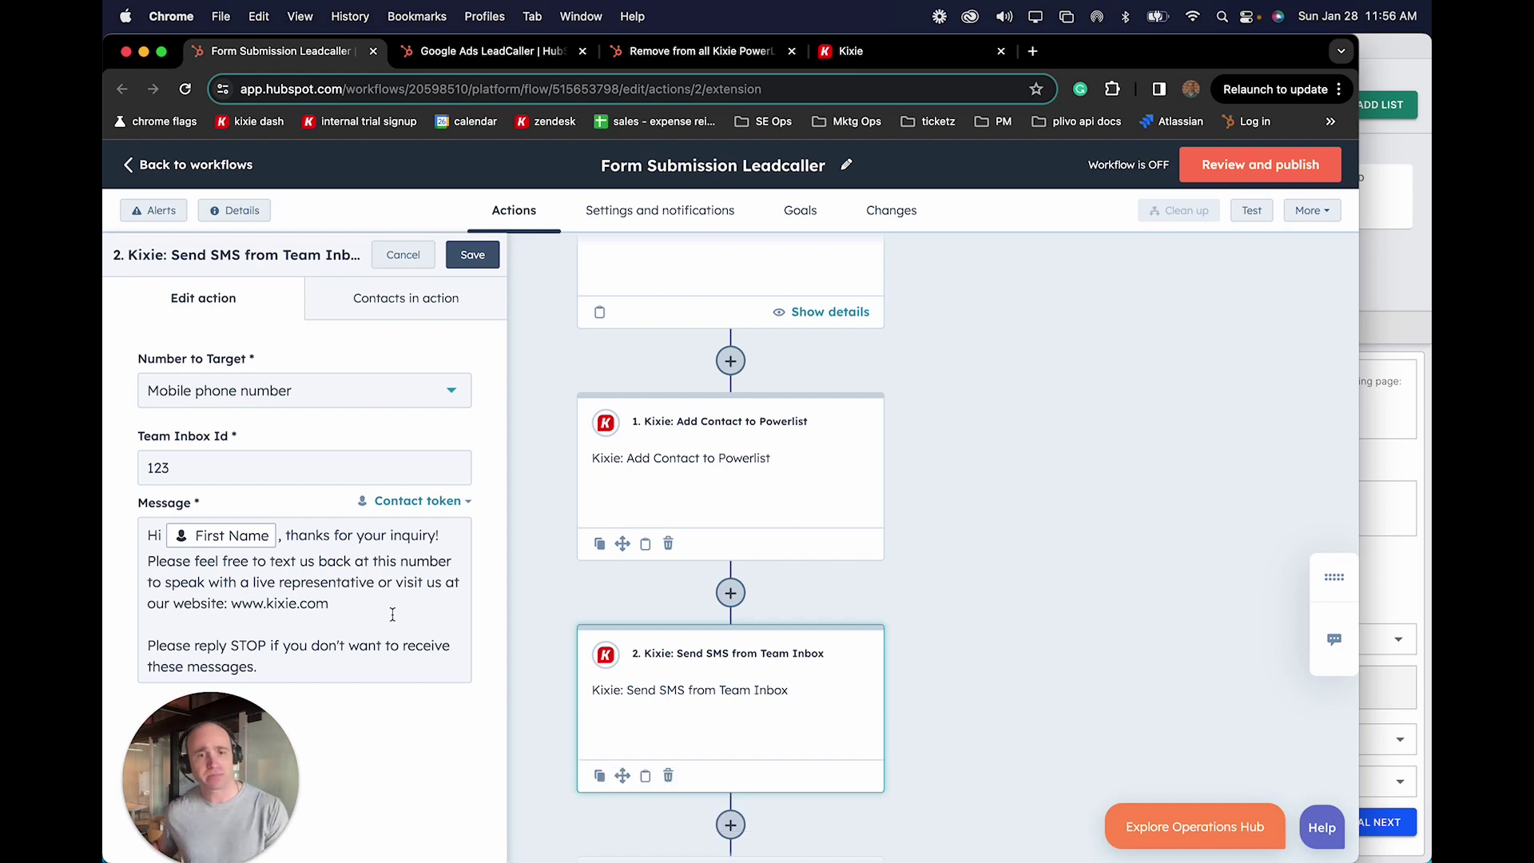
- Close the Send SMS action settings without saving
left_click(398, 258)
scroll(703, 524, "up", 2)
scroll(713, 529, "up", 1)
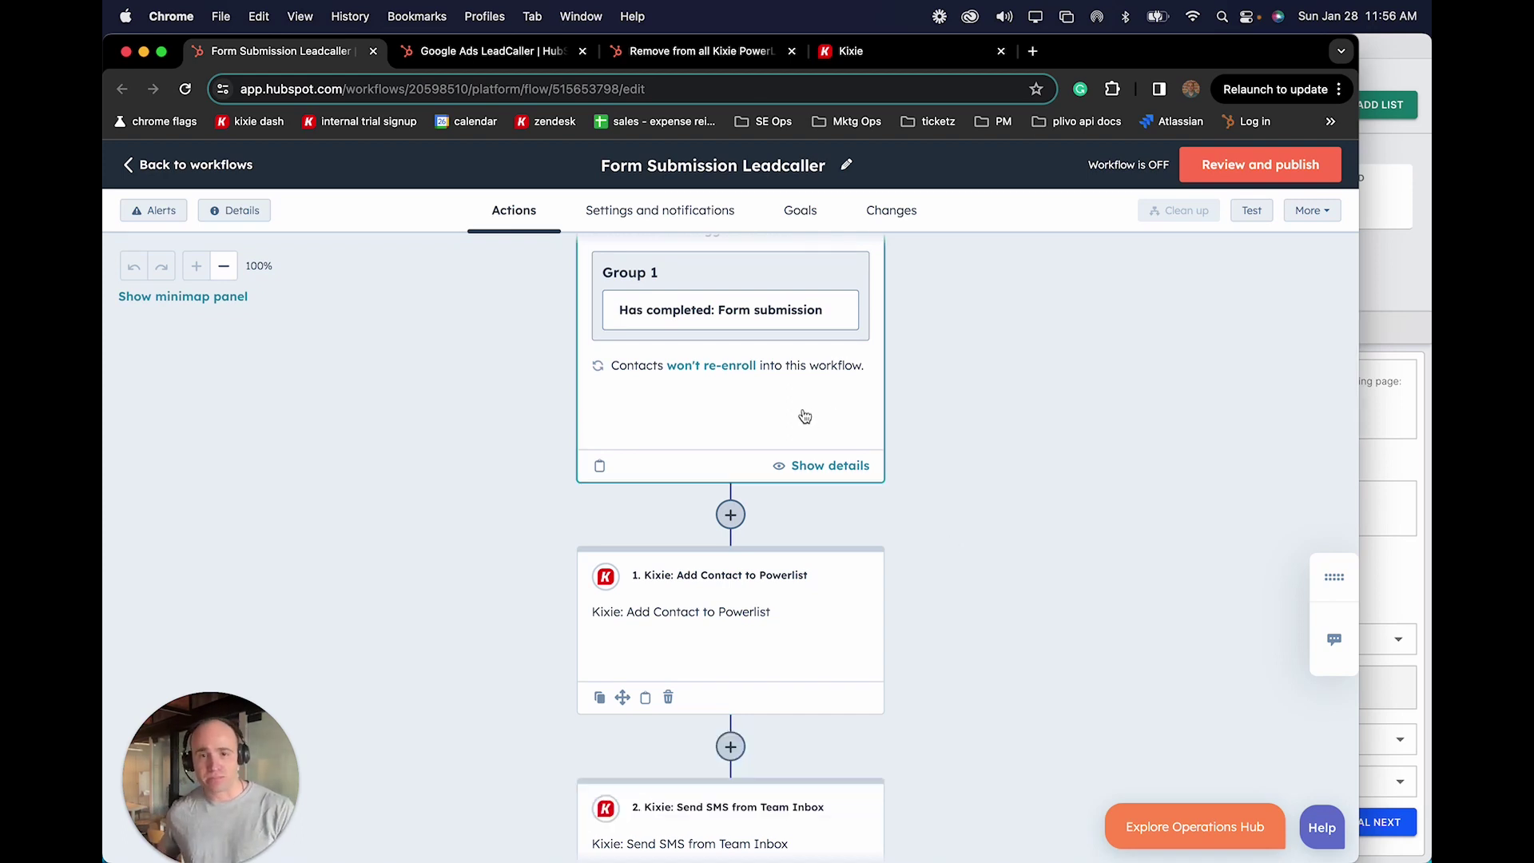
scroll(802, 418, "up", 1)
- Reopen Add Contact to Powerlist to view its LinkedIn Bio Agent Notes, then go to Kixie Powerlists
left_click(734, 675)
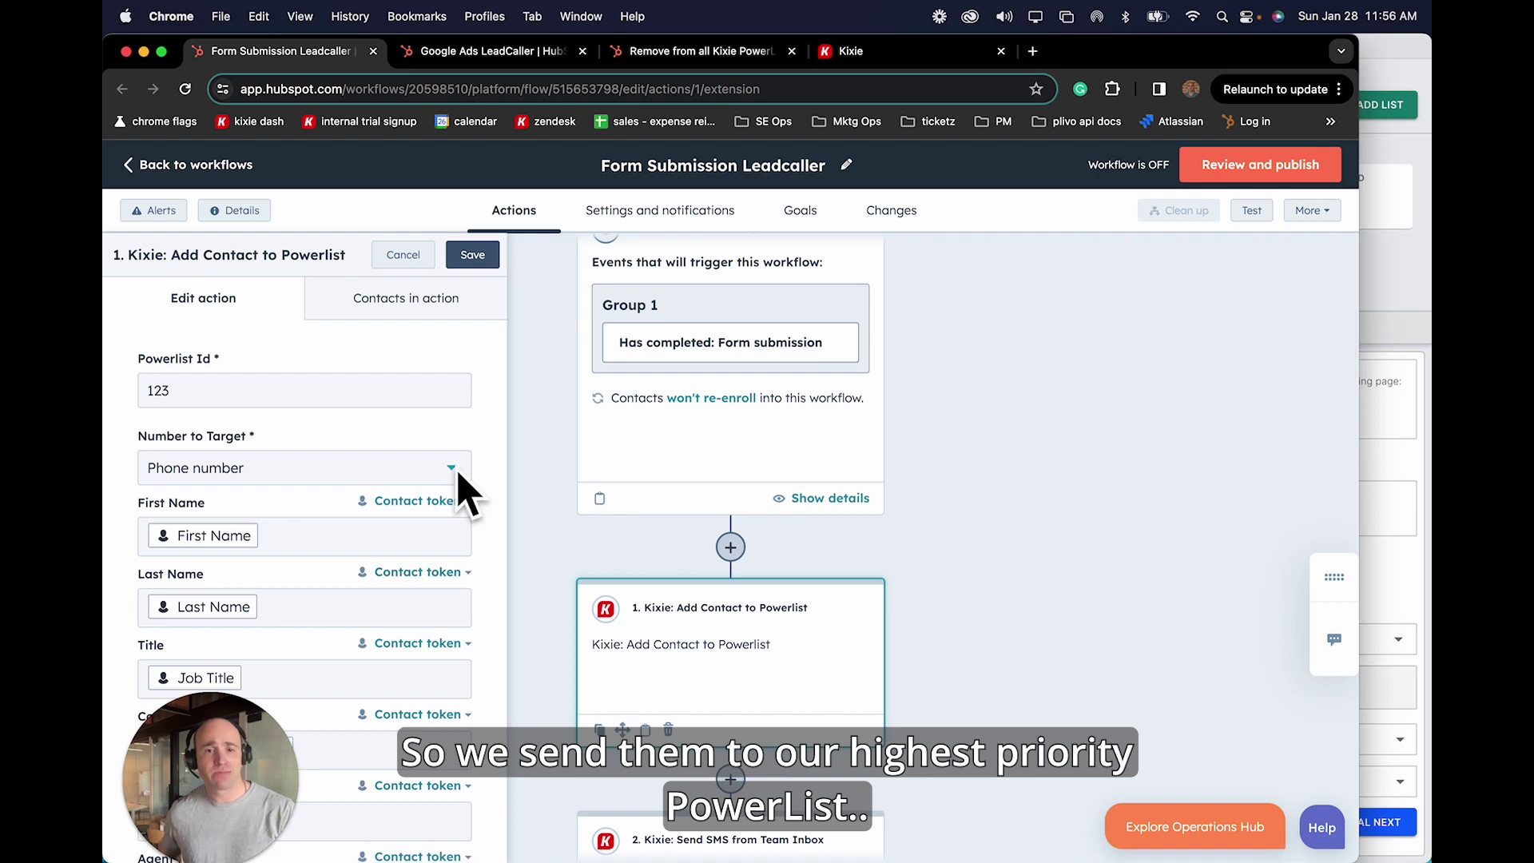
scroll(240, 516, "down", 5)
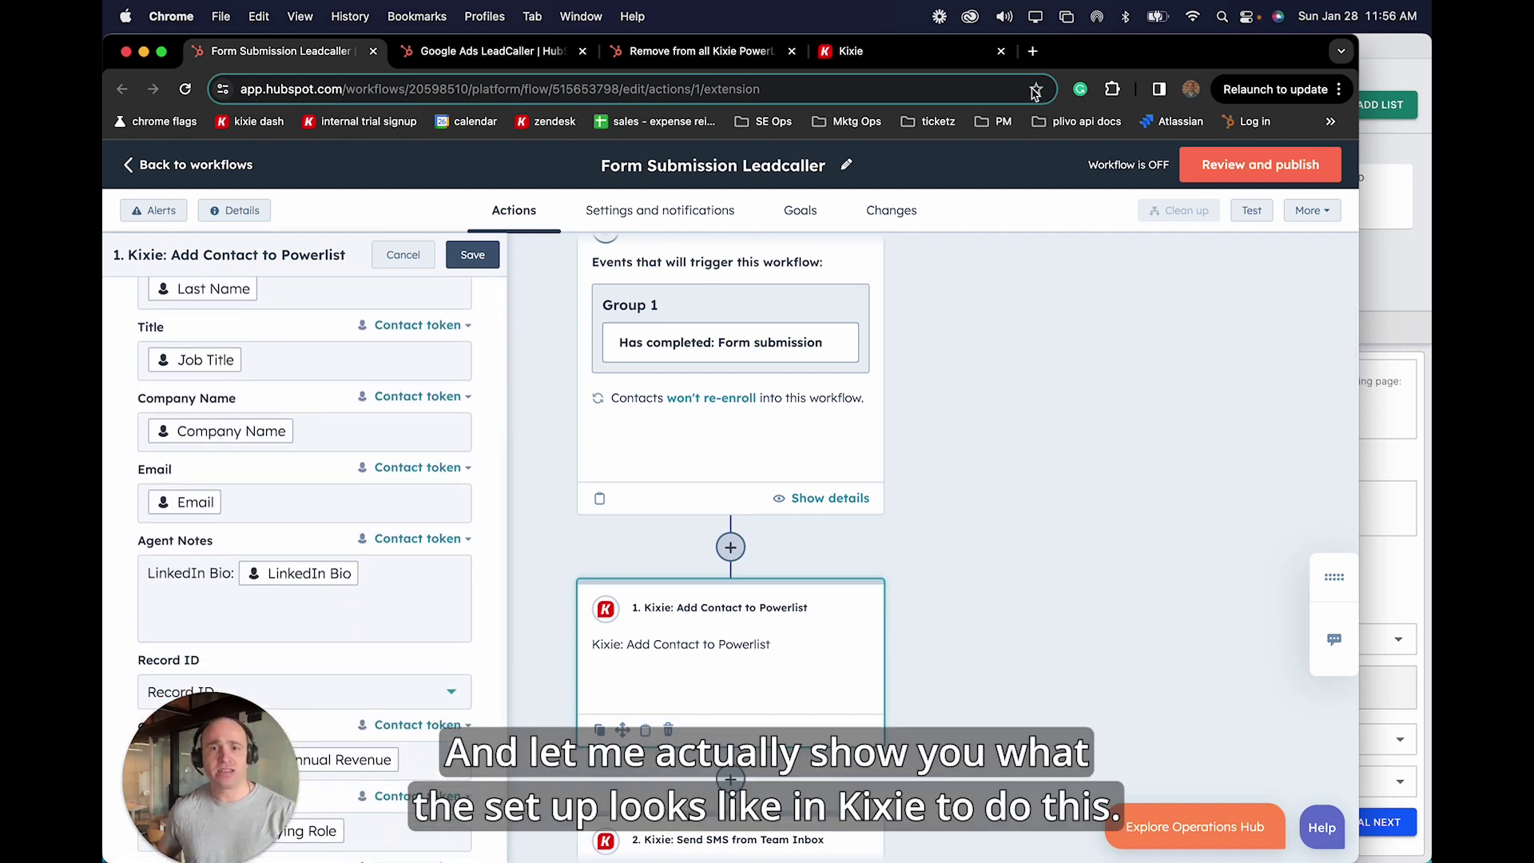
left_click(911, 51)
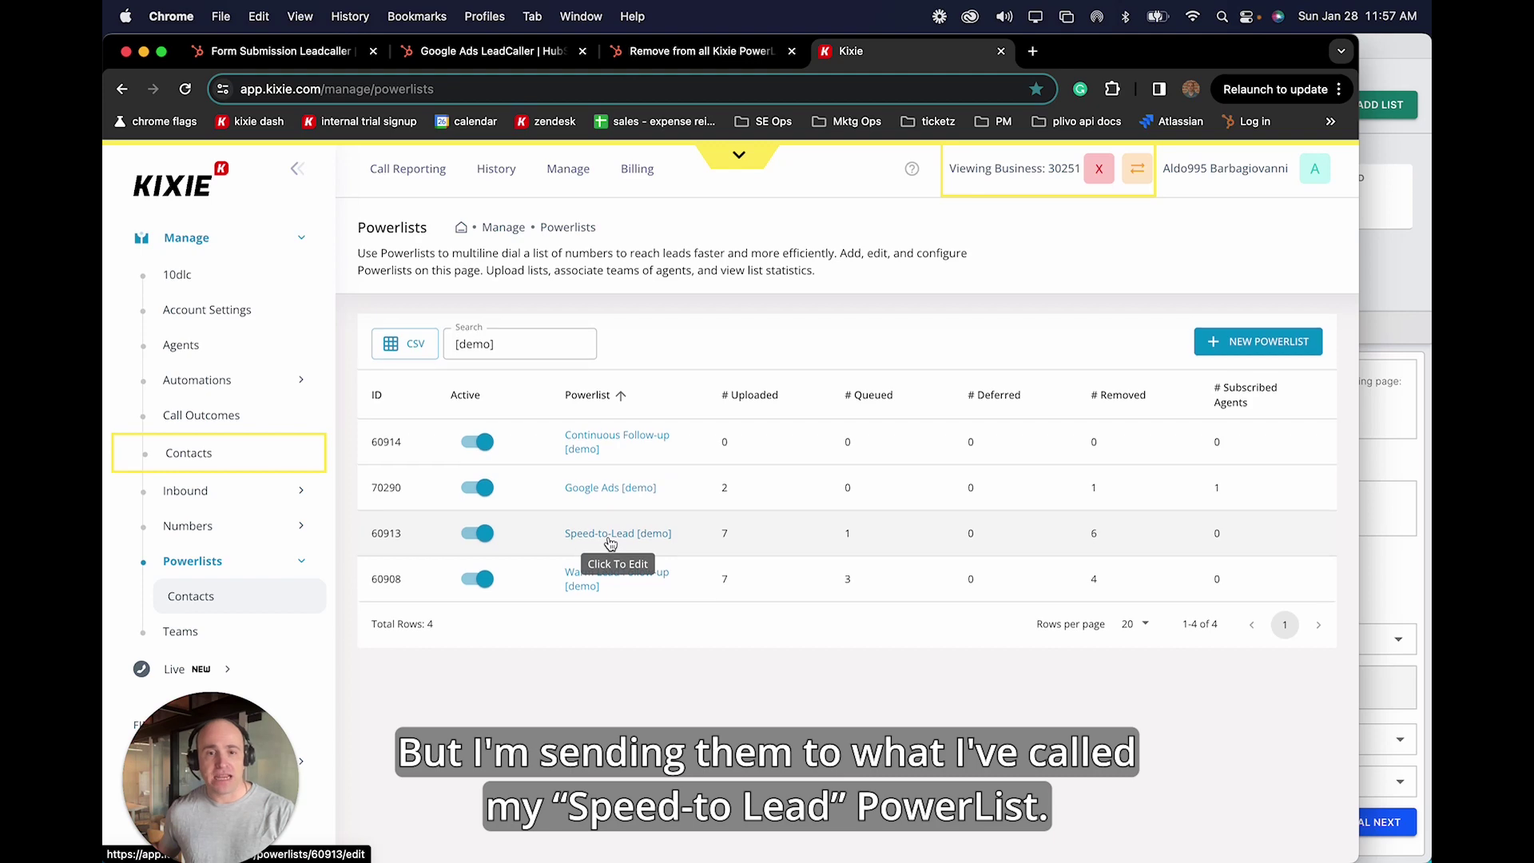
- Open the Speed-to-Lead [demo] powerlist (Highest priority) and bring the PowerCall dialer forward
left_click(611, 543)
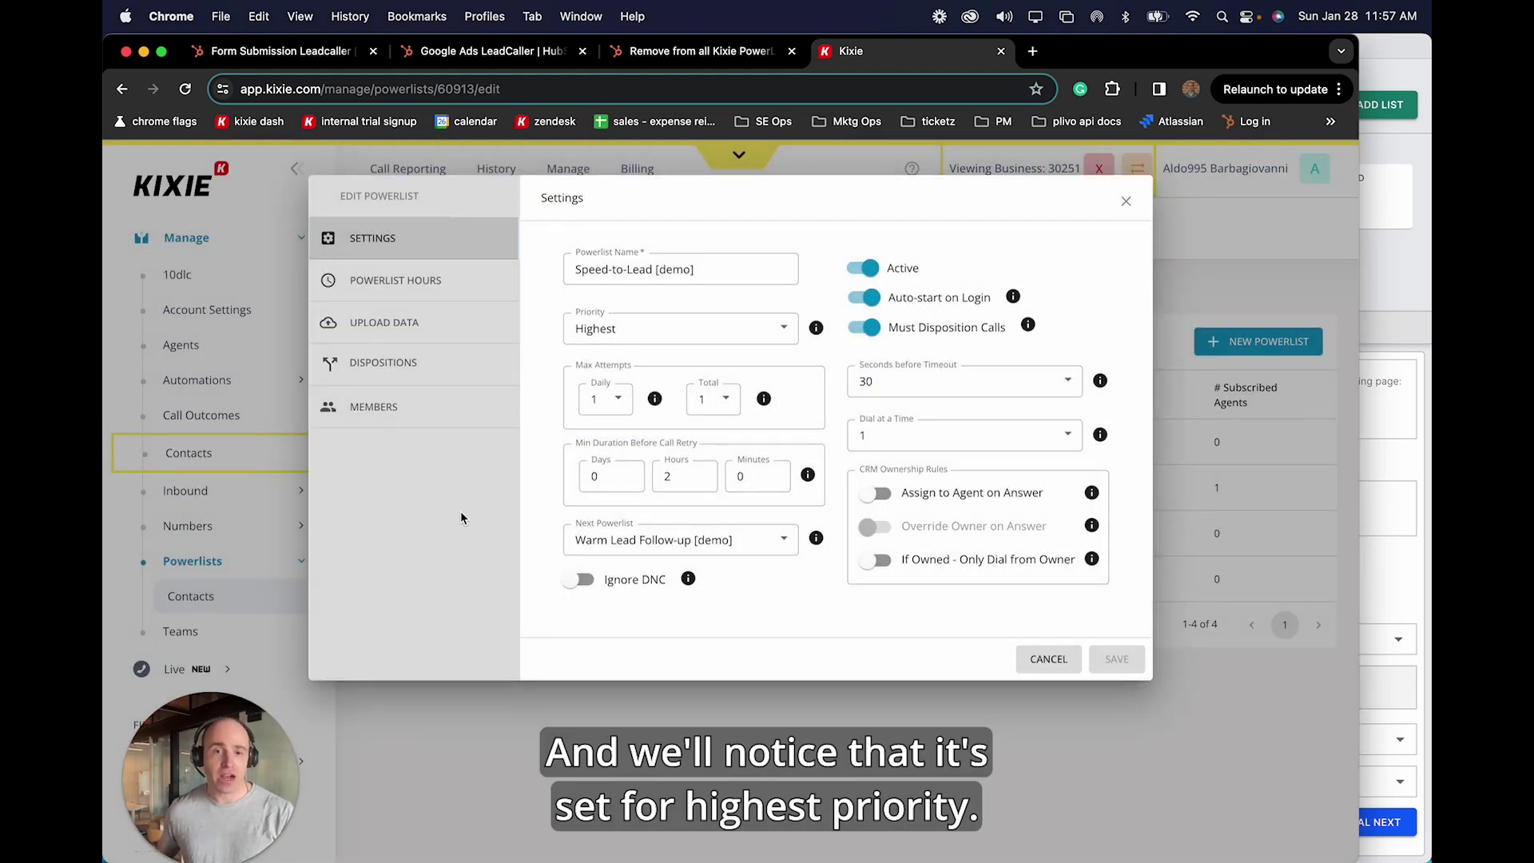
key("super+Tab")
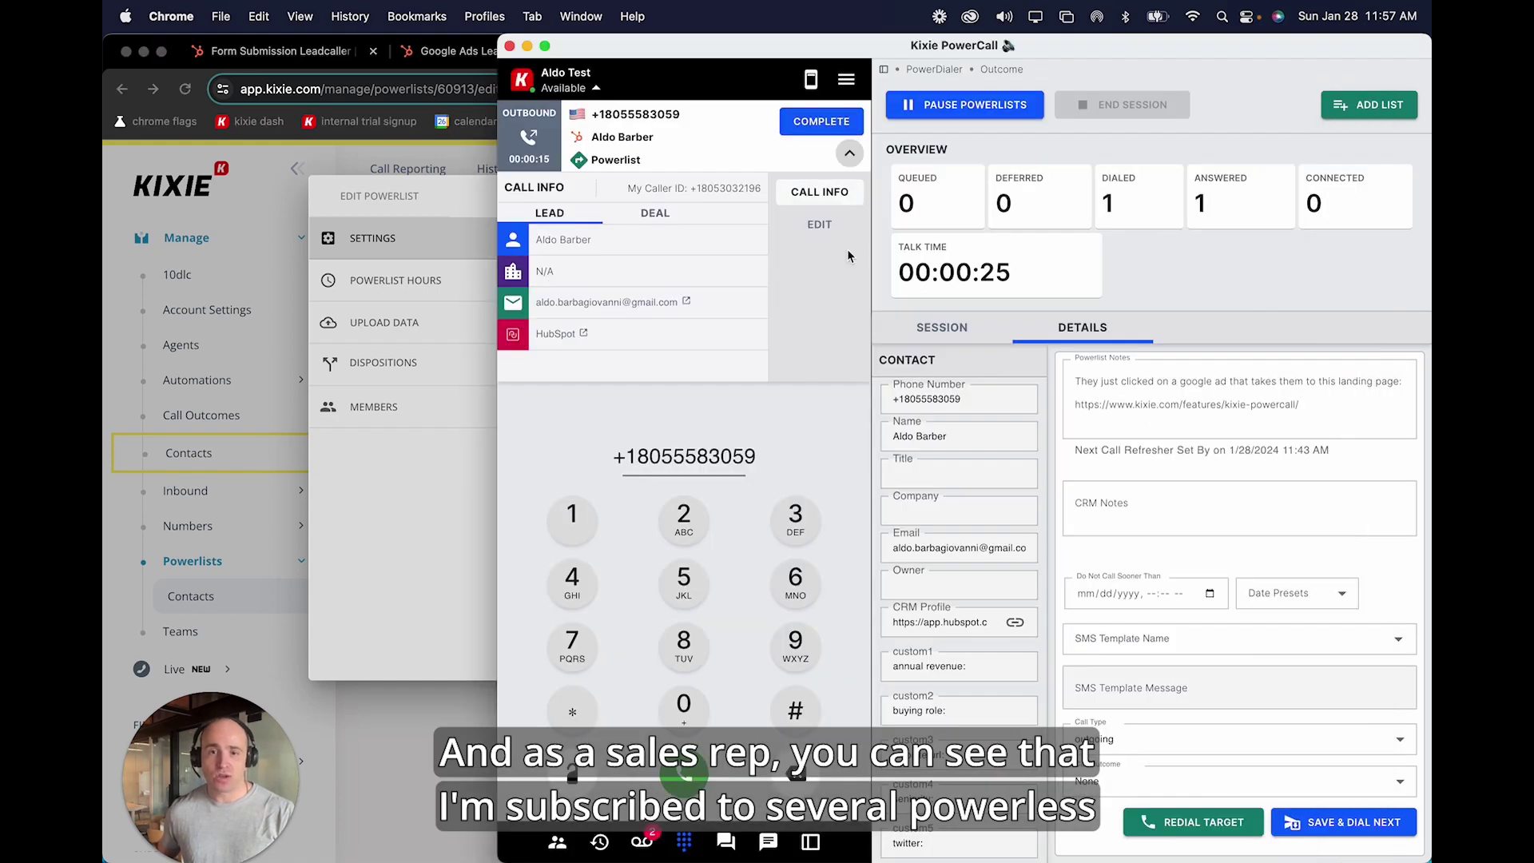
- Check PowerCall's subscribed session powerlists, then return to the Speed-to-Lead [demo] settings
left_click(940, 327)
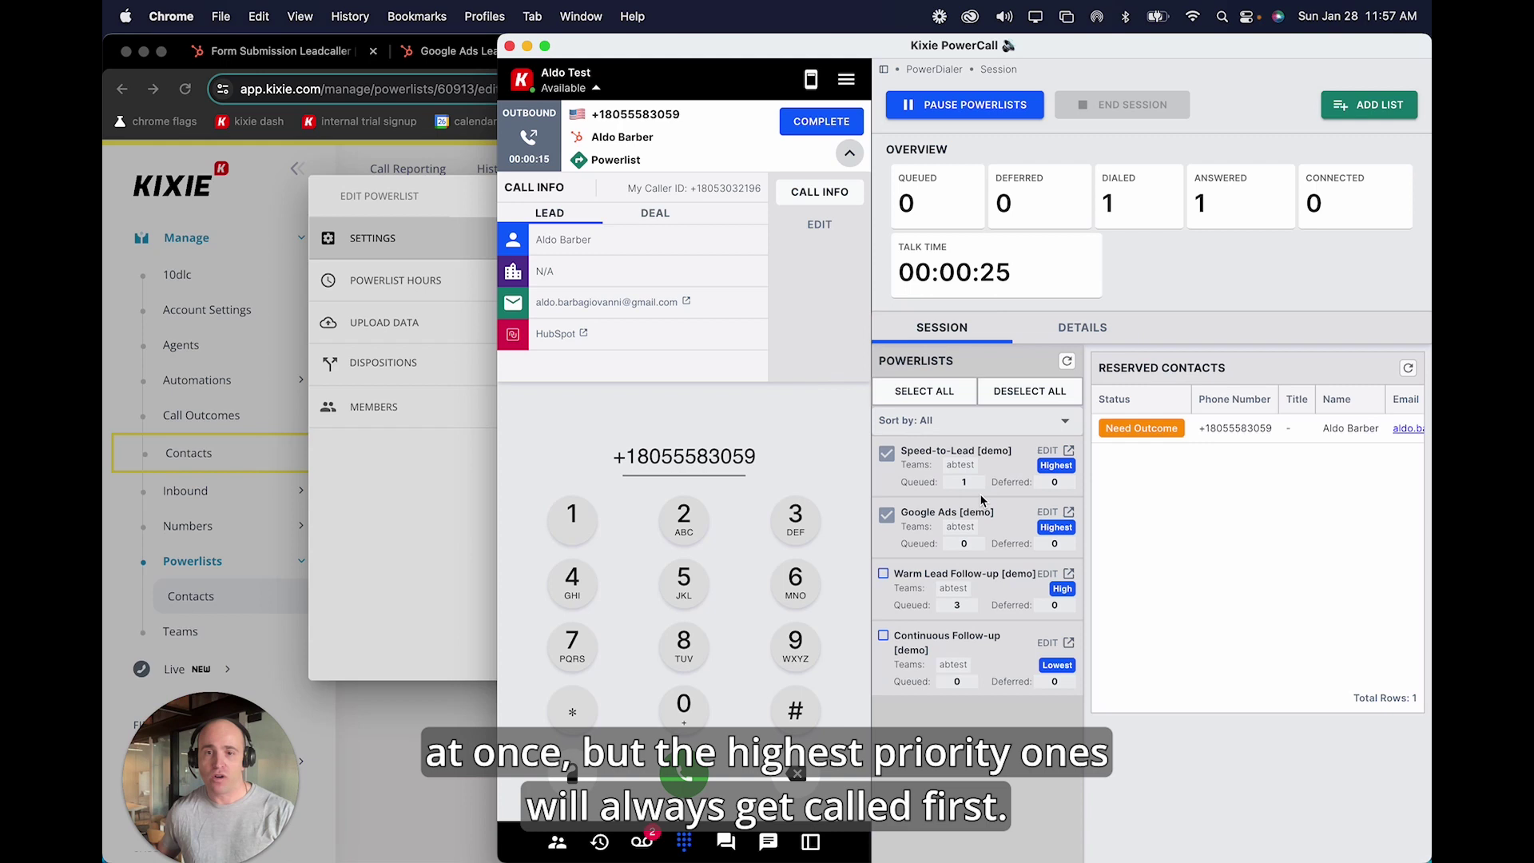
left_click(458, 541)
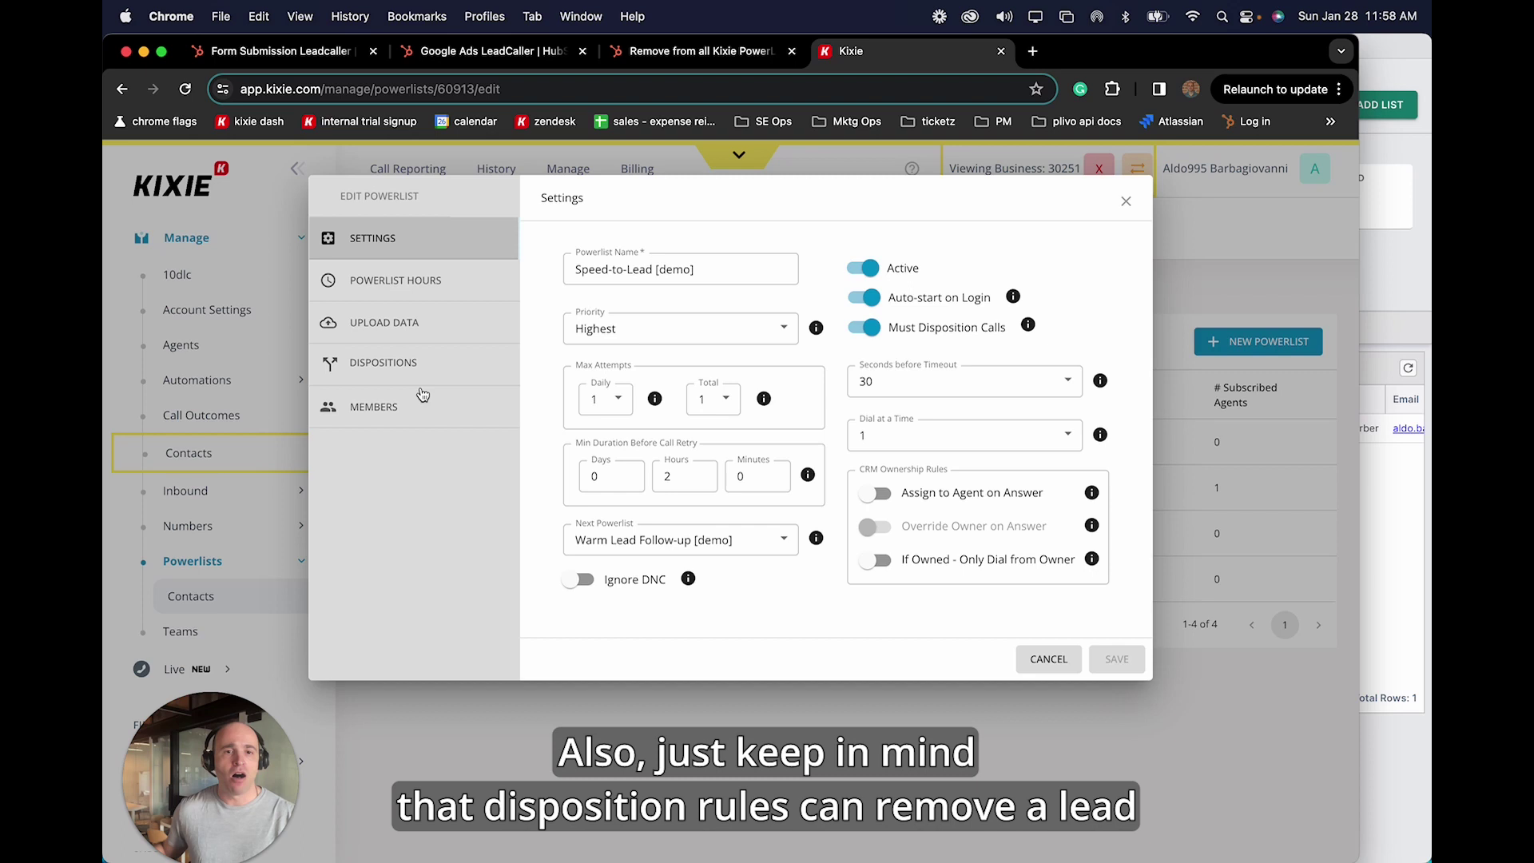
- Review Speed-to-Lead's disposition rules and its 1 daily/1 total attempt, 2-hour retry settings
left_click(410, 367)
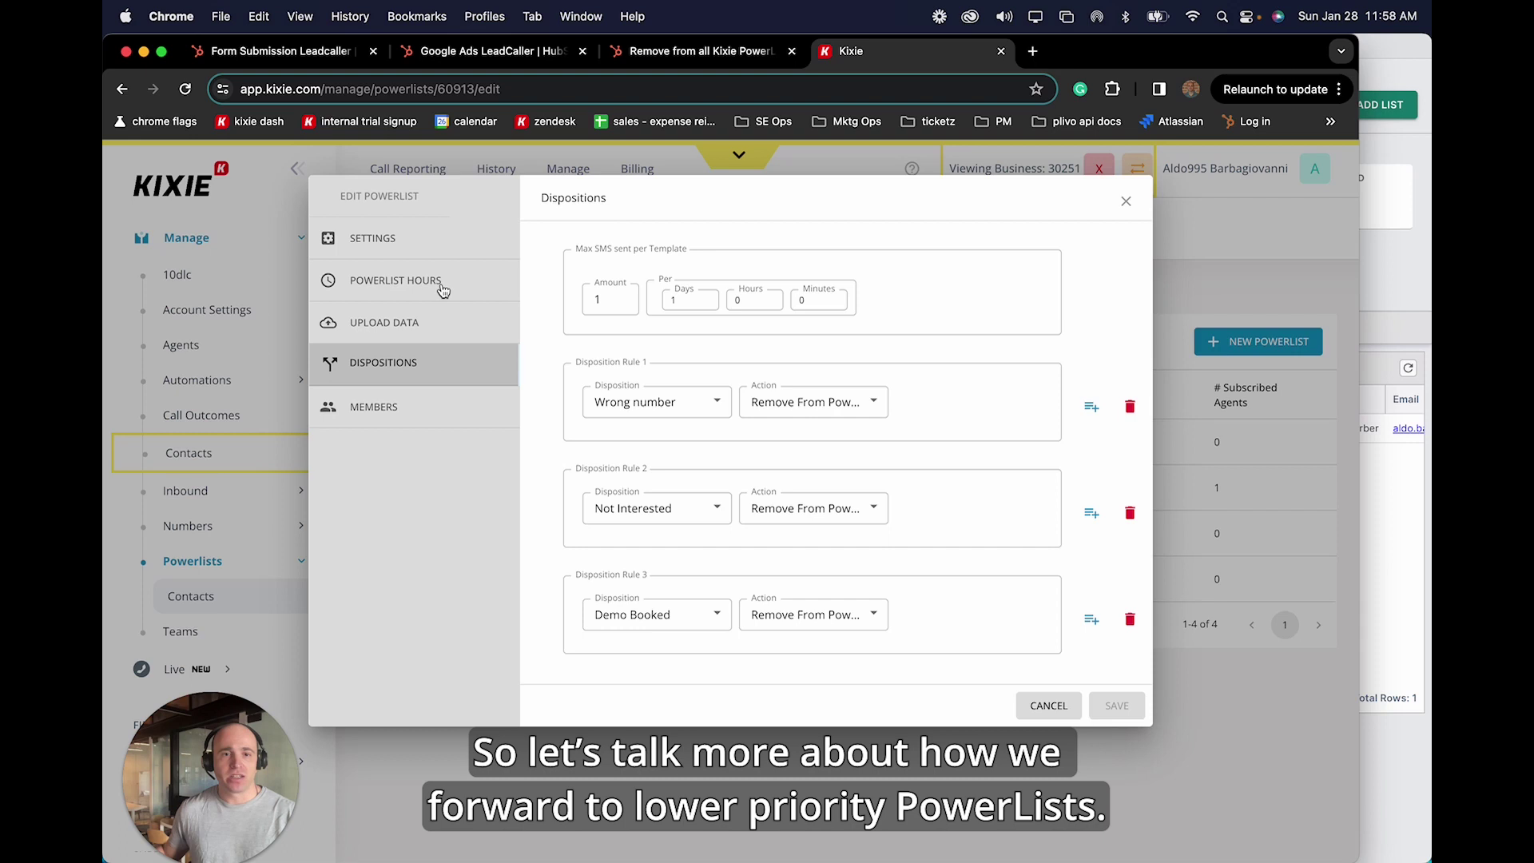
left_click(377, 239)
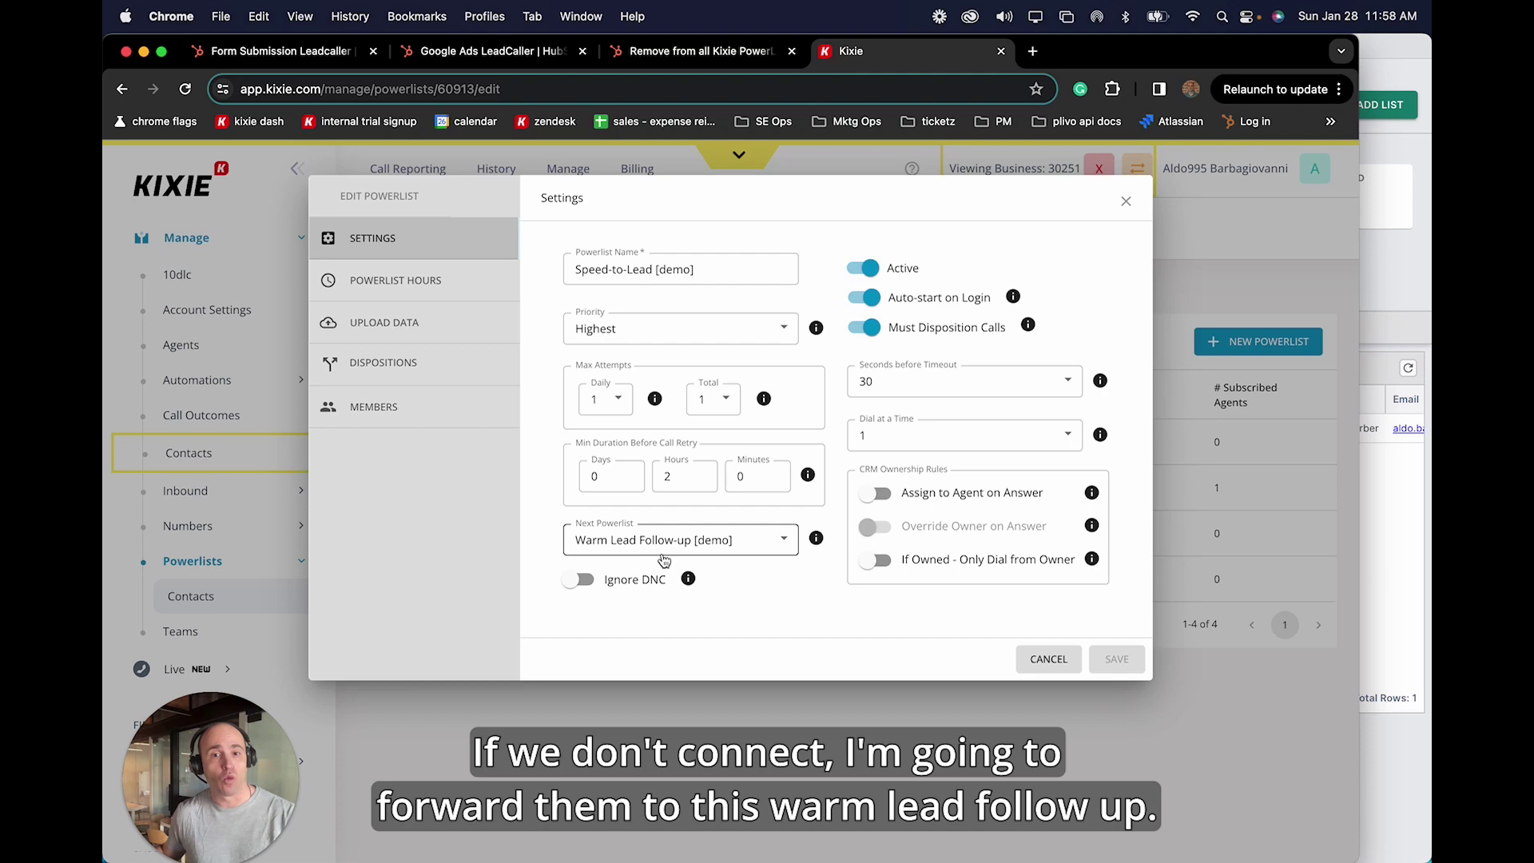
- Close Speed-to-Lead and open Warm Lead Follow-up [demo]: High priority, 2 daily/15 total attempts
left_click(1036, 659)
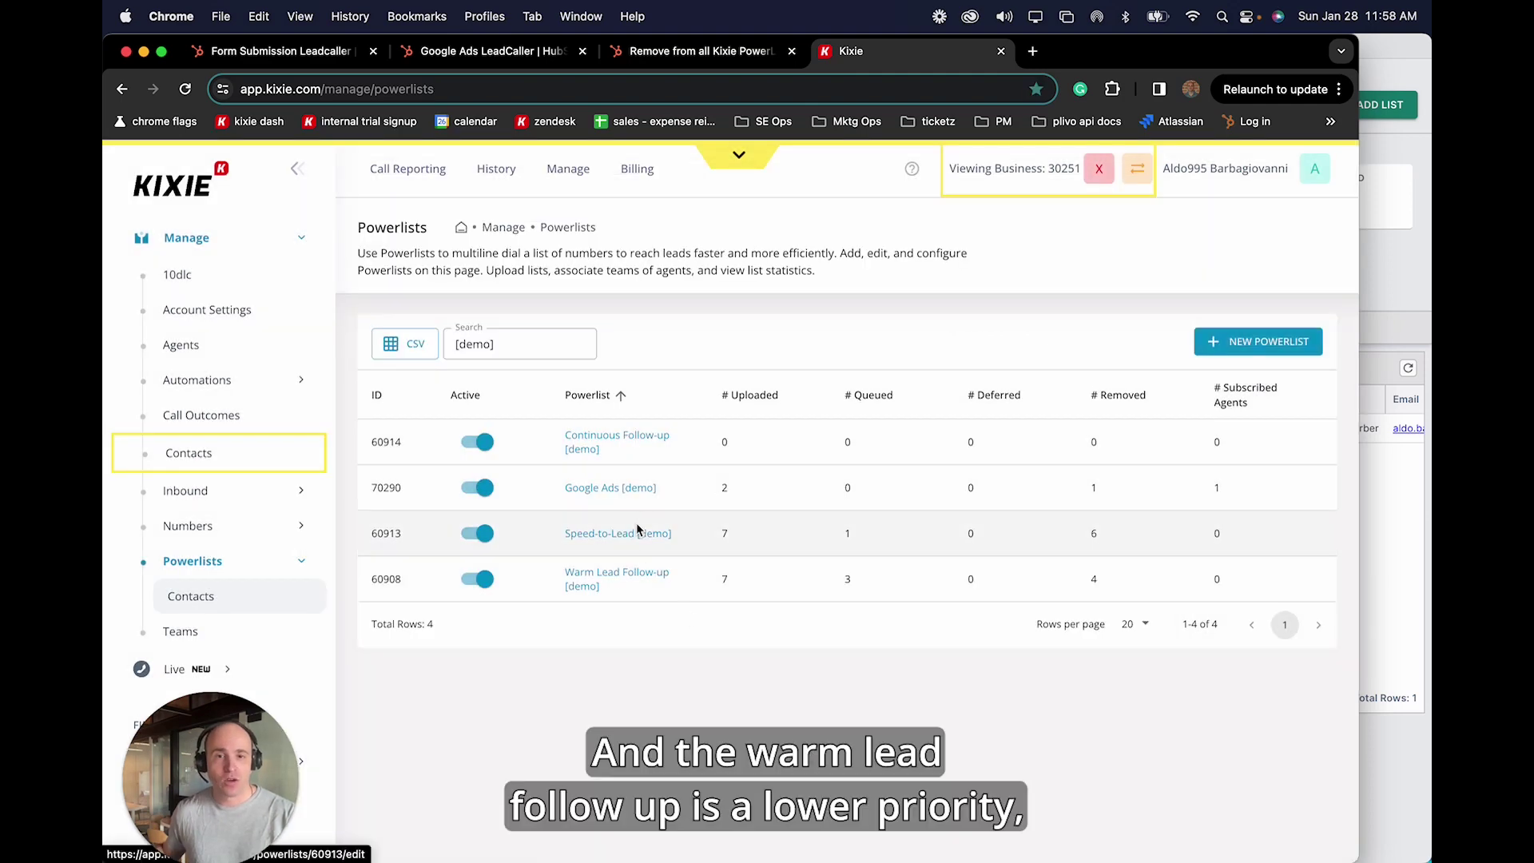
left_click(614, 581)
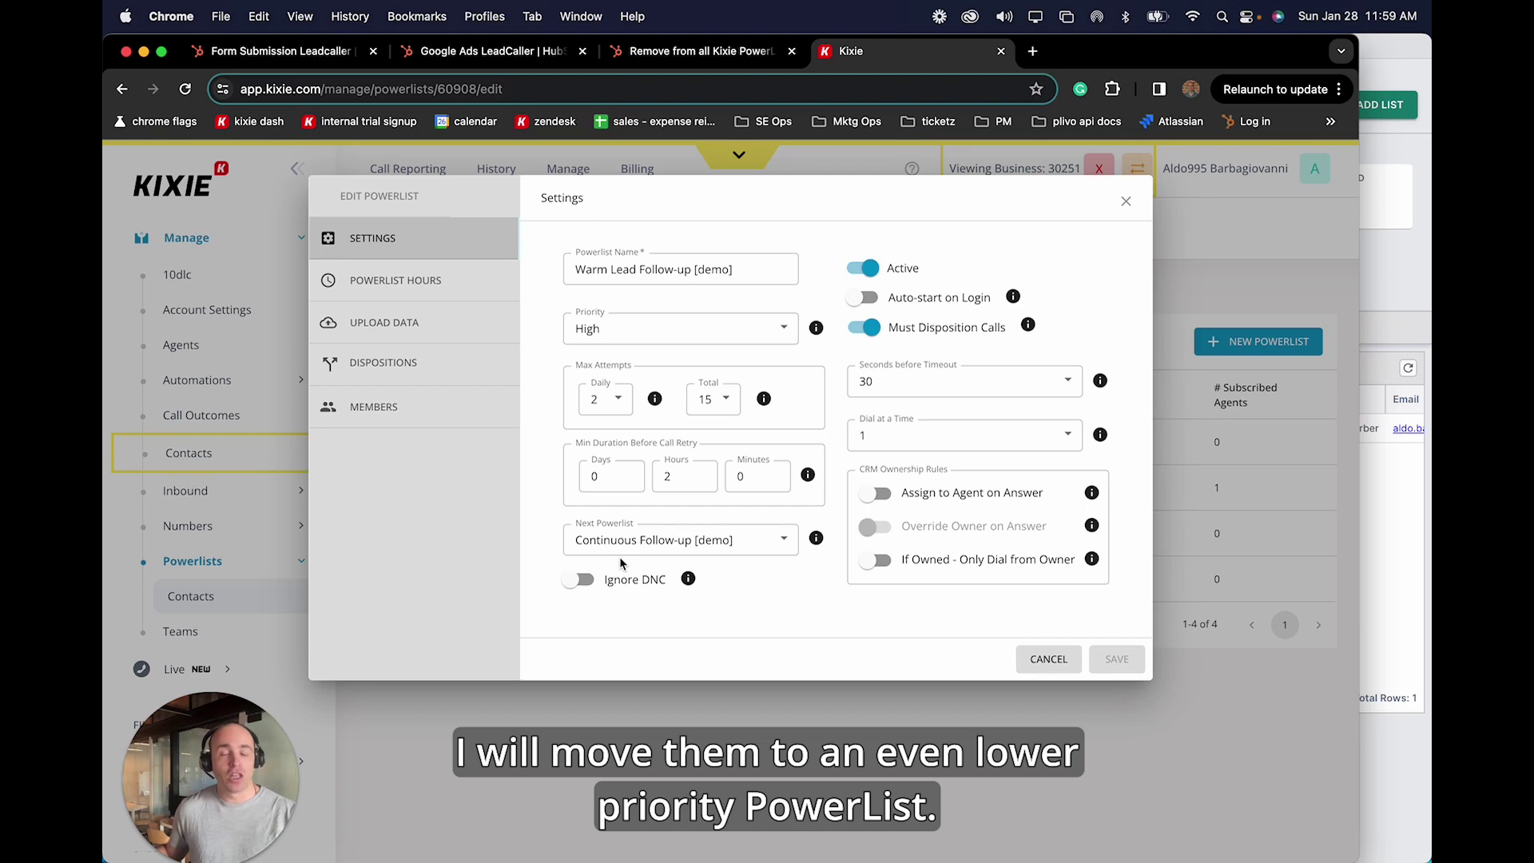
- Close Warm Lead Follow-up and open Continuous Follow-up [demo]: Lowest priority, infinite attempts, 3-hour retry
left_click(1048, 659)
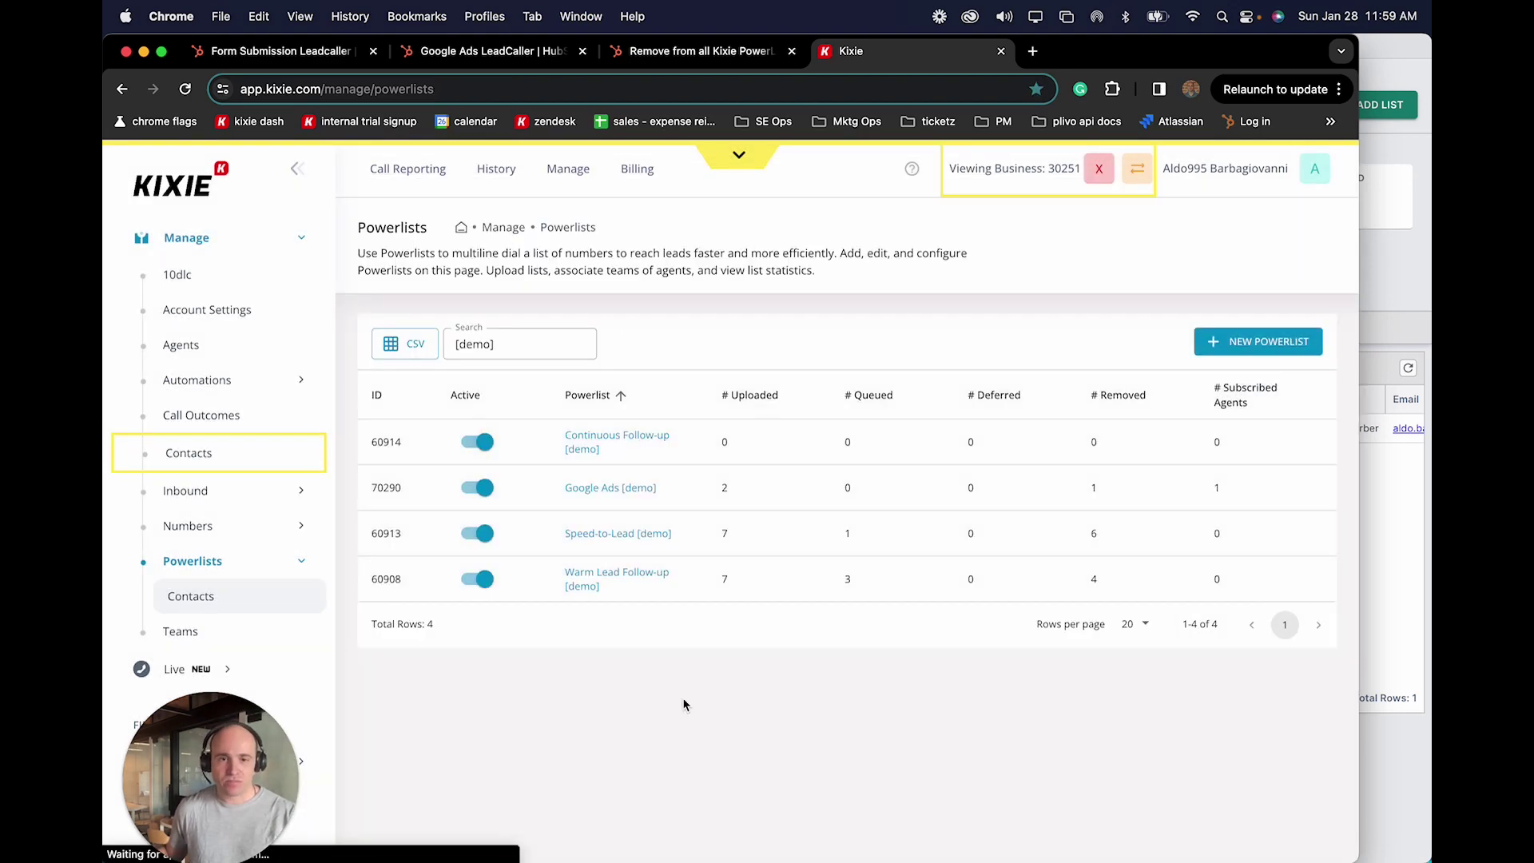
left_click(601, 442)
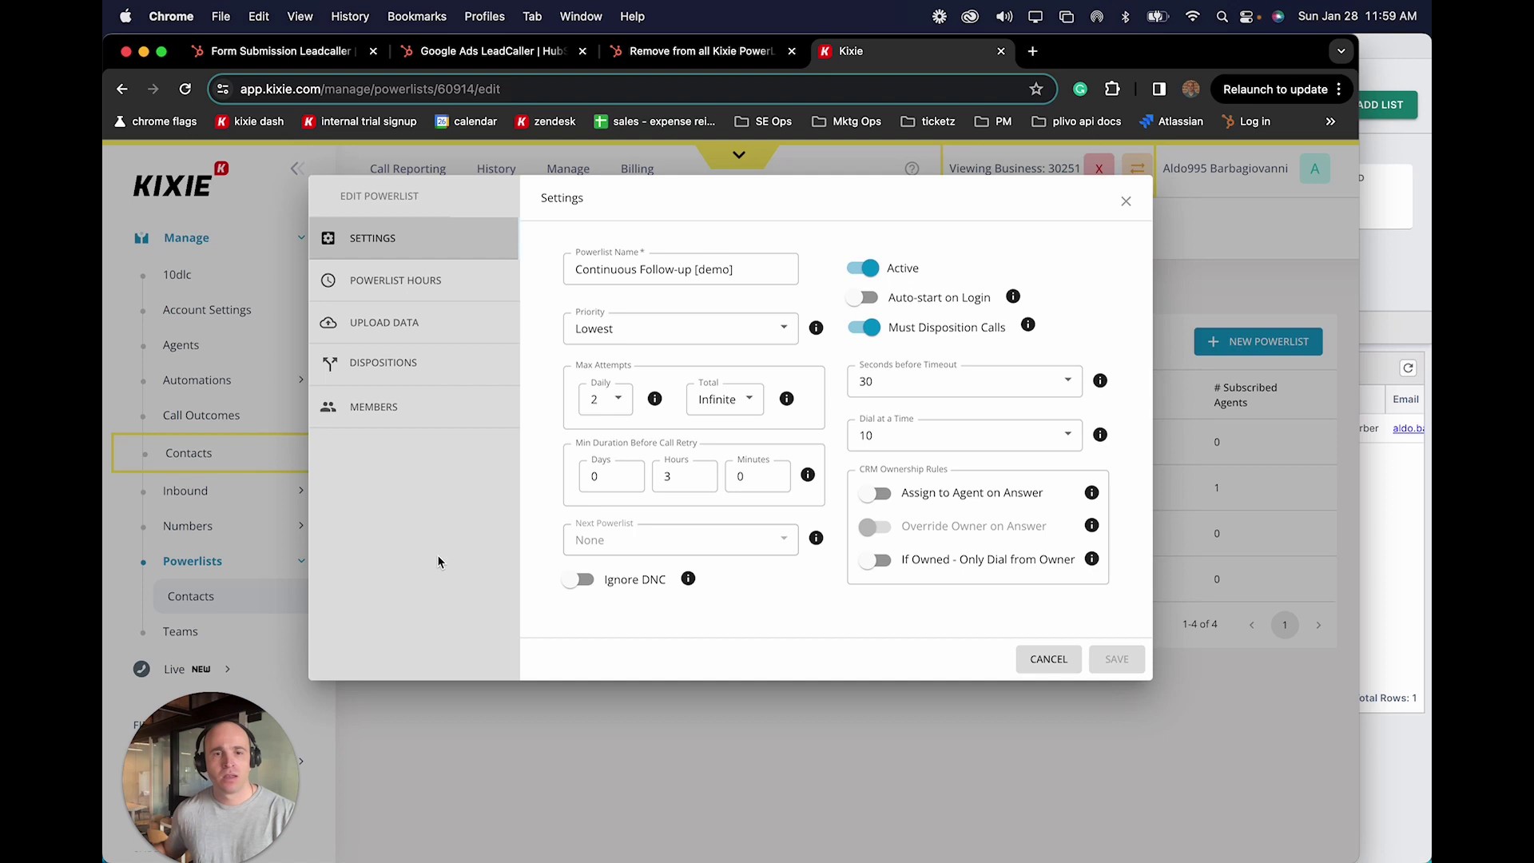
- Subscribe PowerCall to Warm Lead Follow-up and Continuous Follow-up [demo], then return to the Powerlists table
left_click(1040, 660)
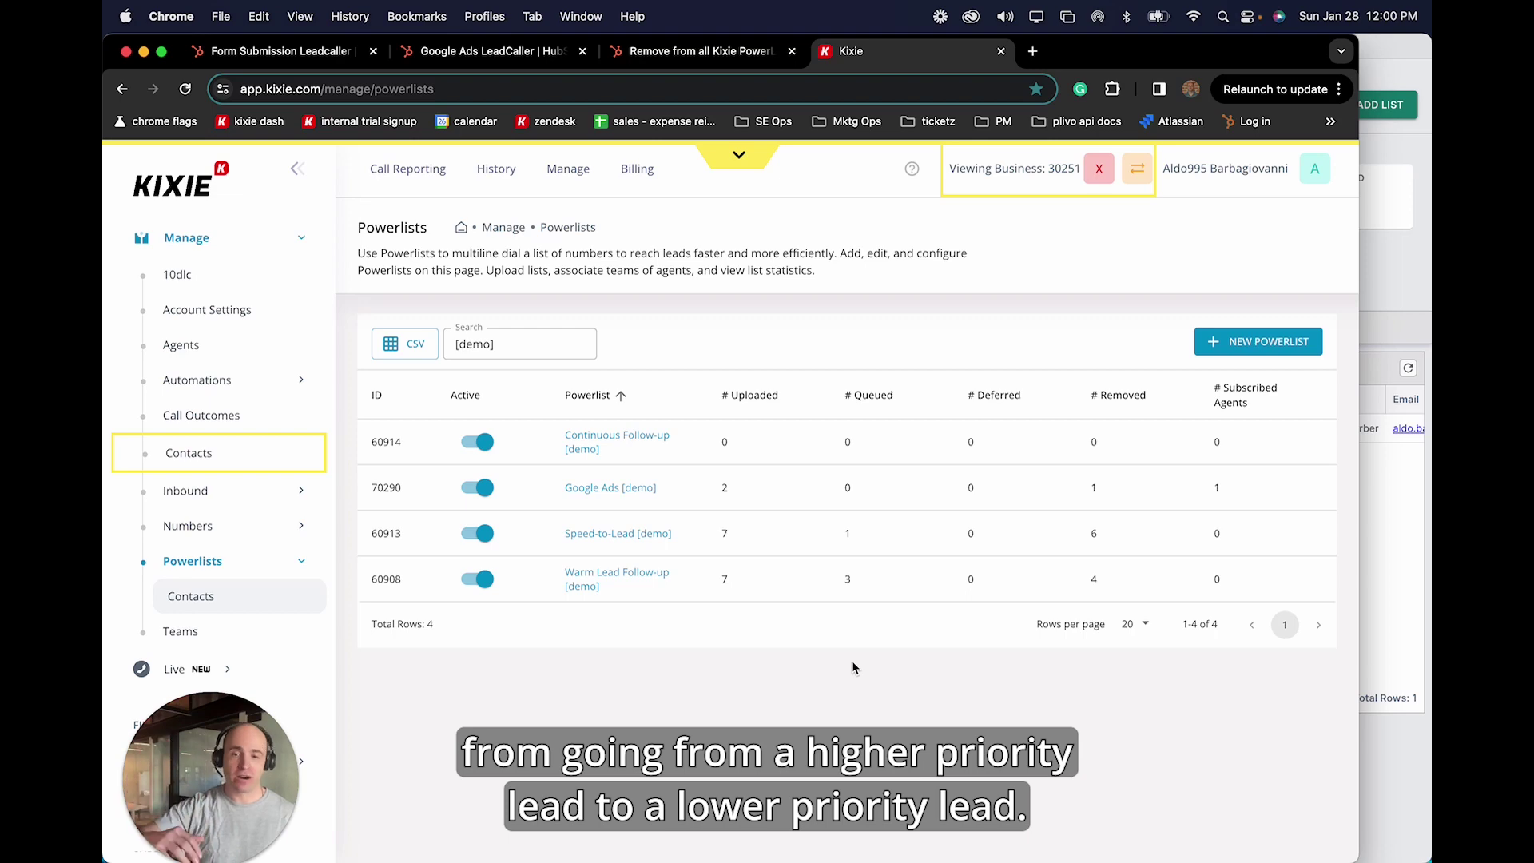
left_click(1393, 581)
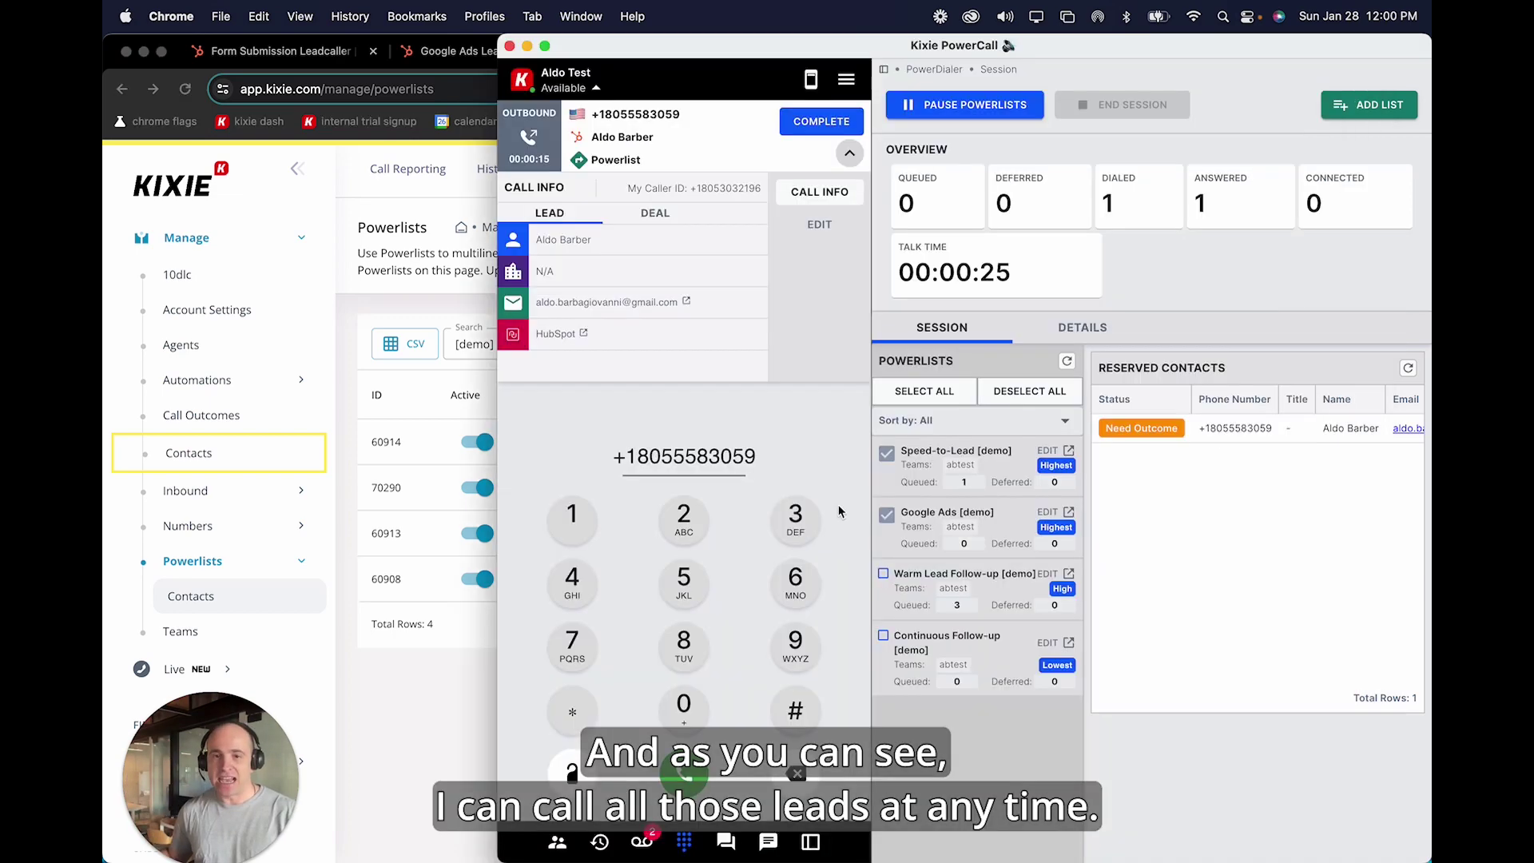
left_click(883, 573)
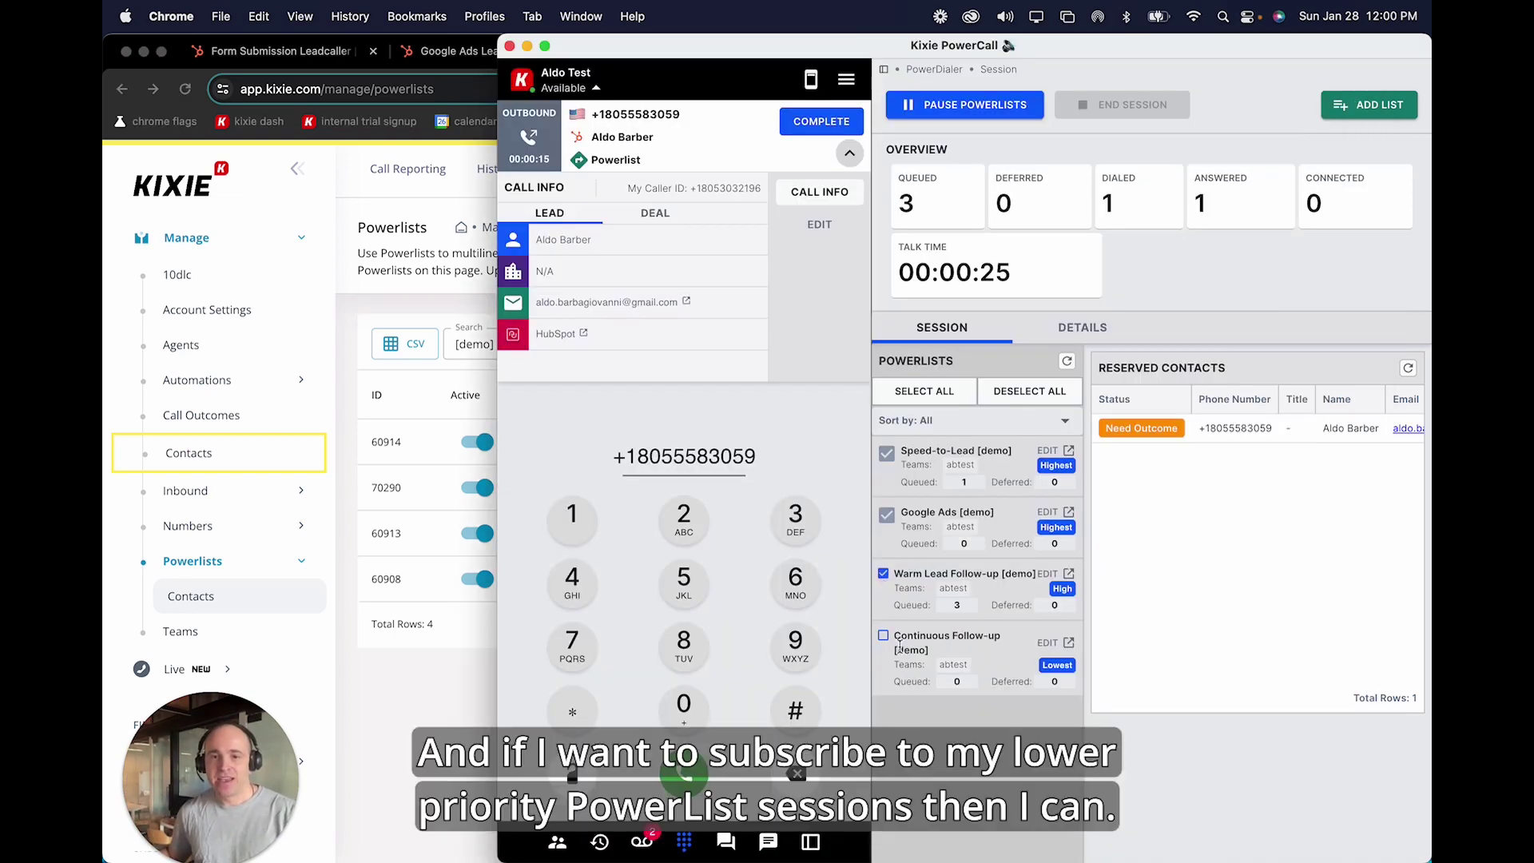
left_click(884, 636)
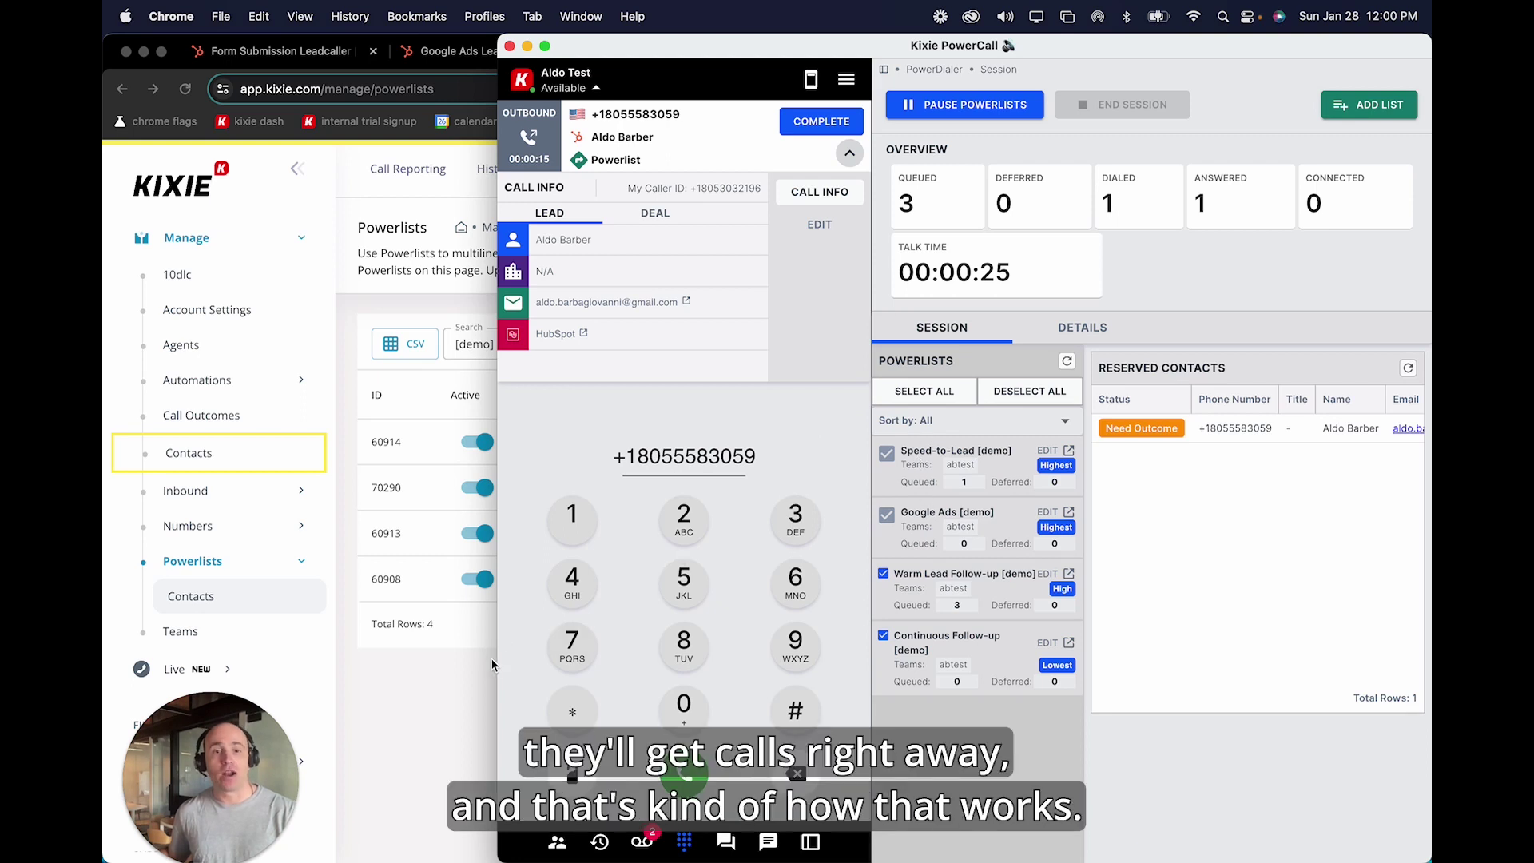
left_click(468, 693)
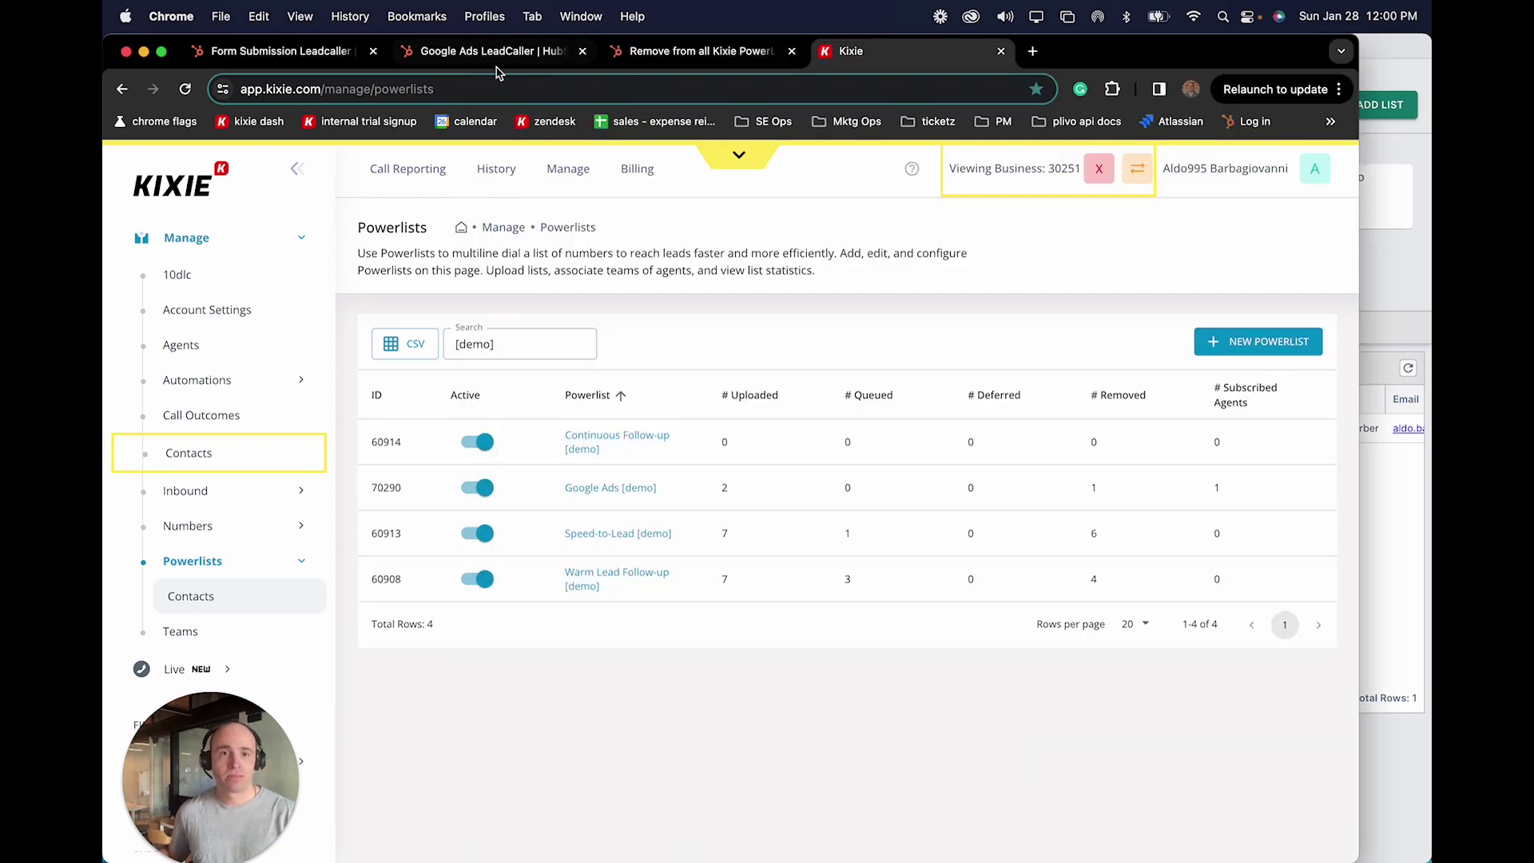
- Open the Google Ads LeadCaller workflow: Google Ads ad-group trigger, then Remove Contact from All Powerlists
left_click(541, 62)
left_click(1421, 320)
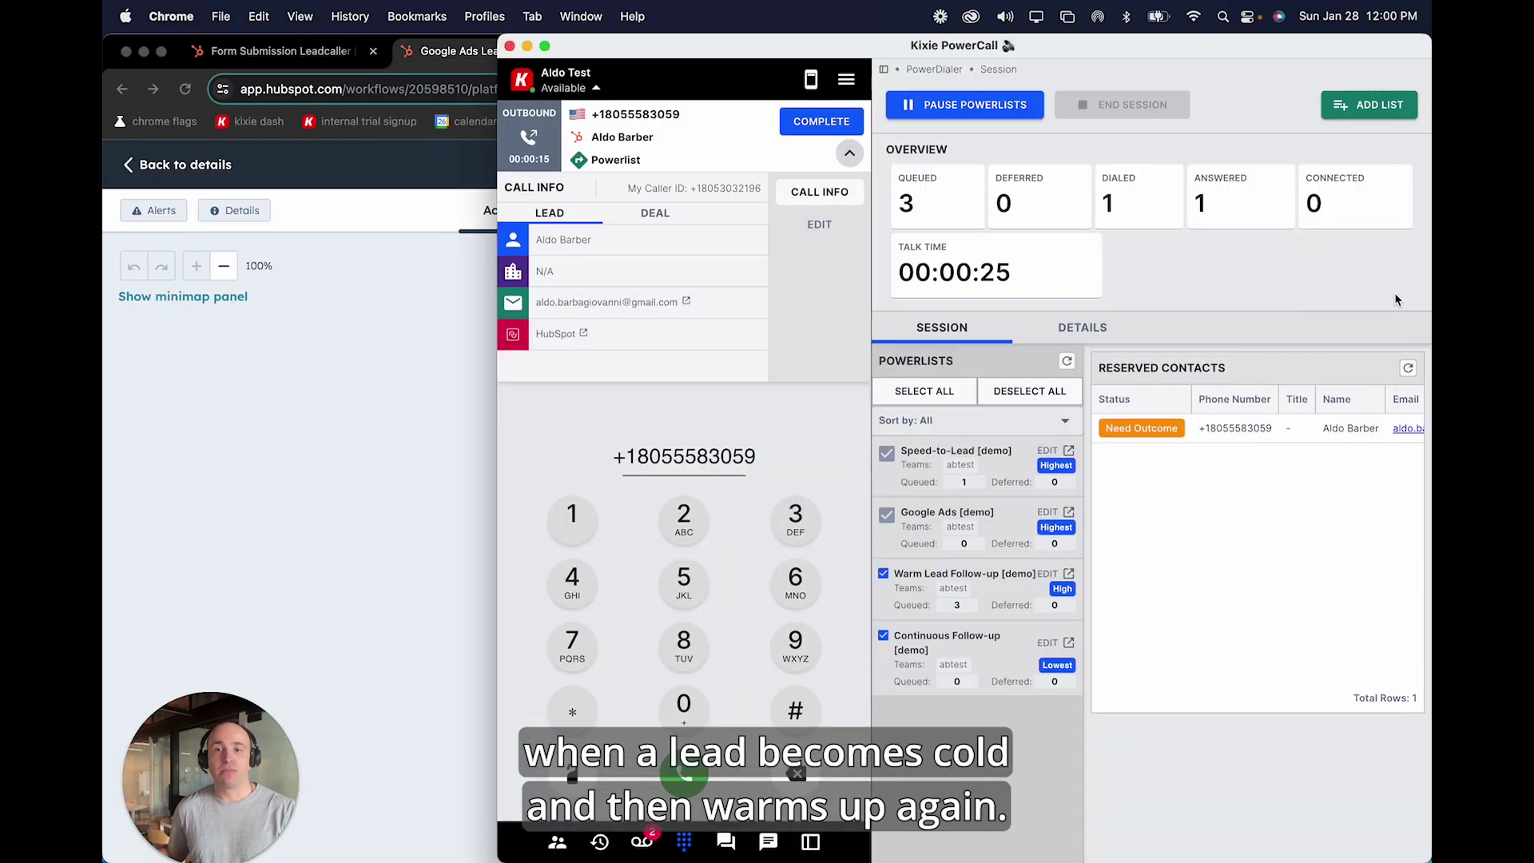
left_click(444, 504)
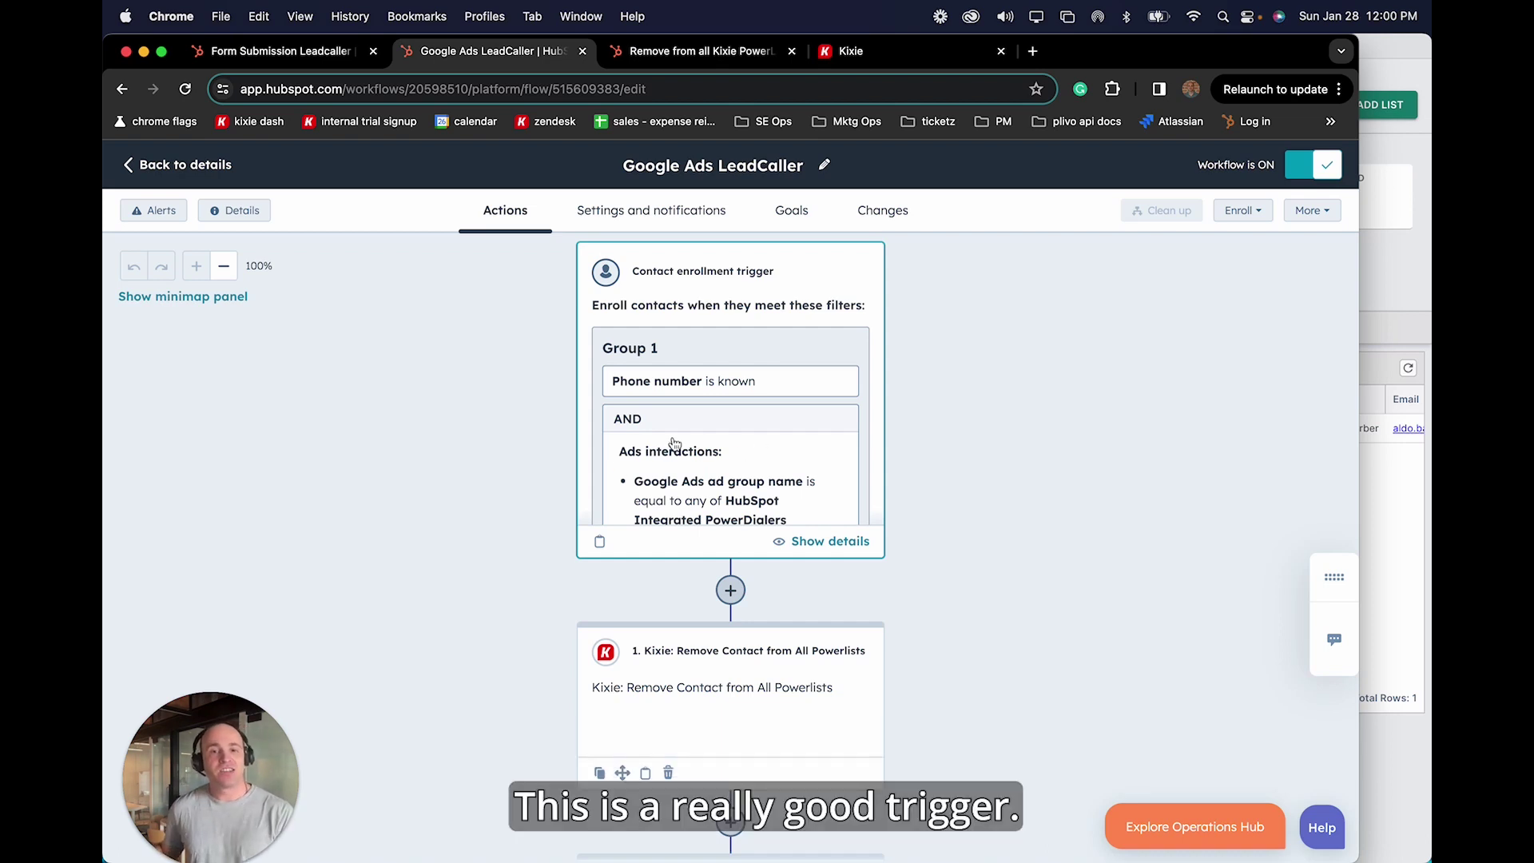
scroll(708, 429, "down", 1)
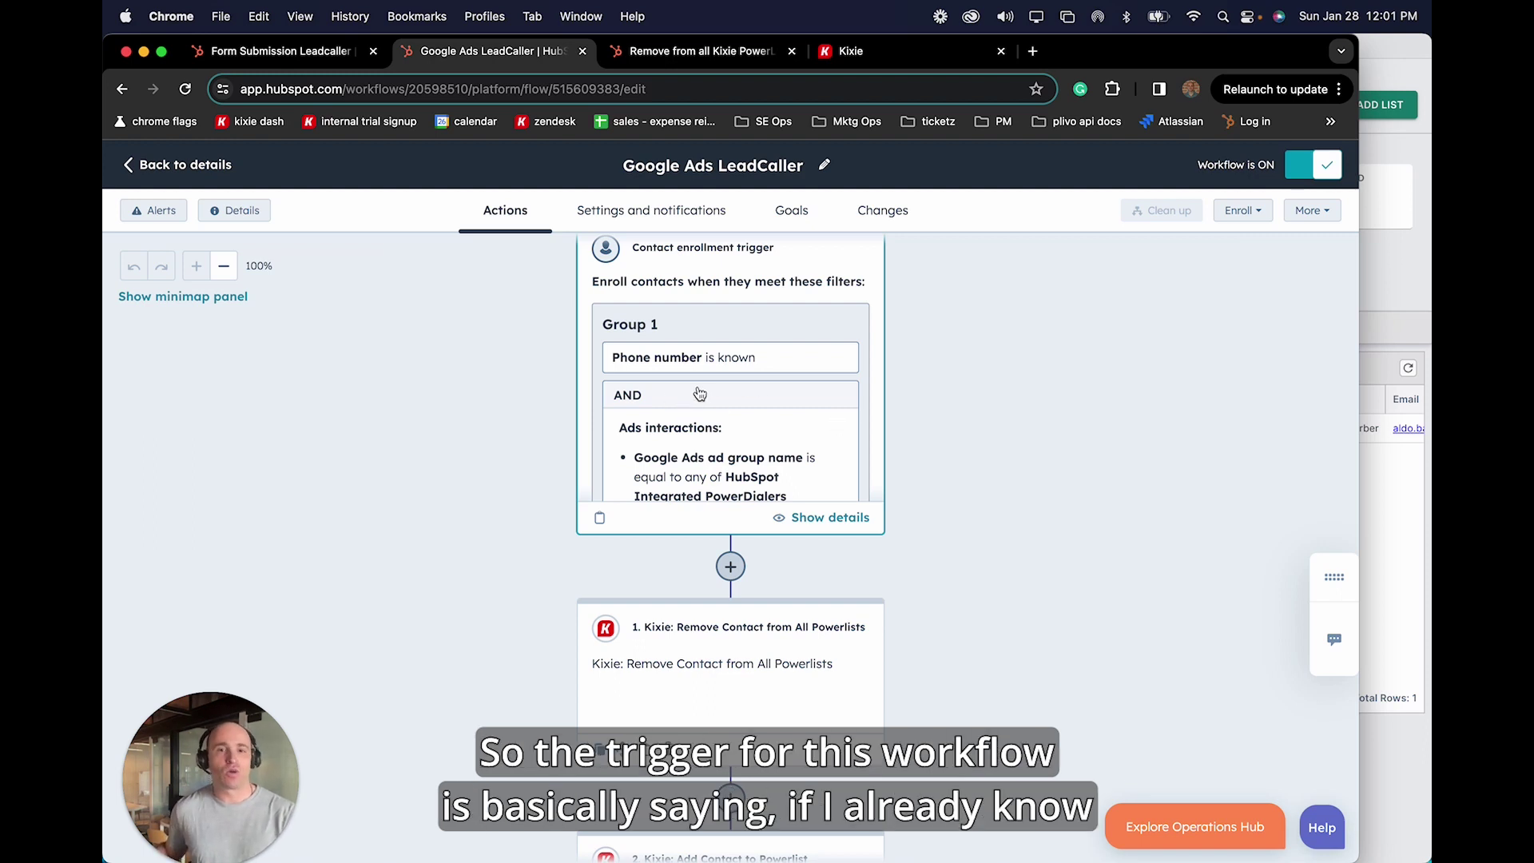
- Review the workflow's enrollment trigger filters, then cancel without changes
left_click(750, 398)
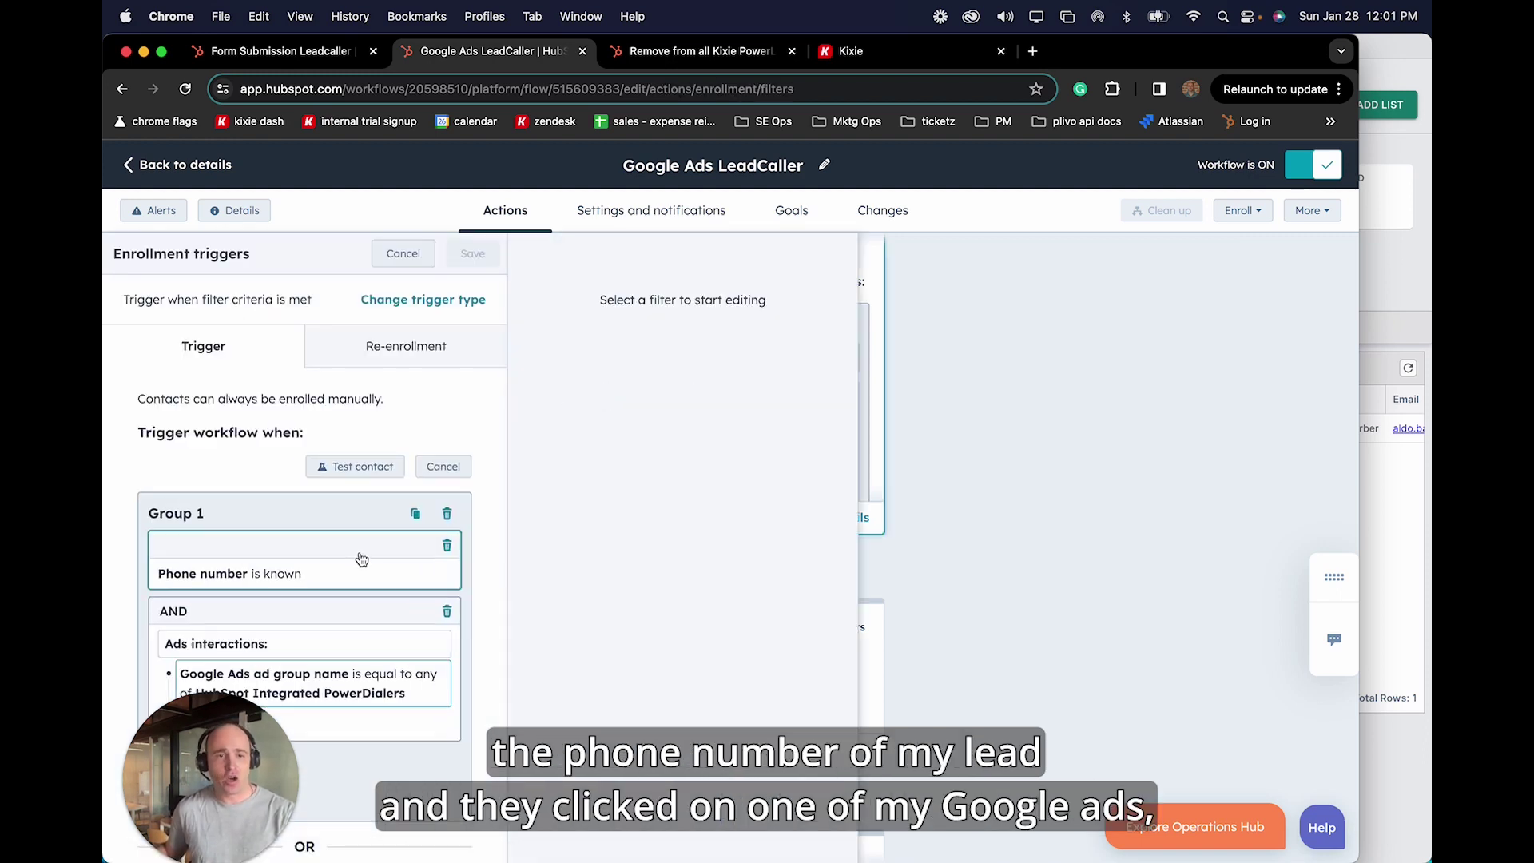
scroll(353, 554, "down", 2)
scroll(353, 554, "down", 1)
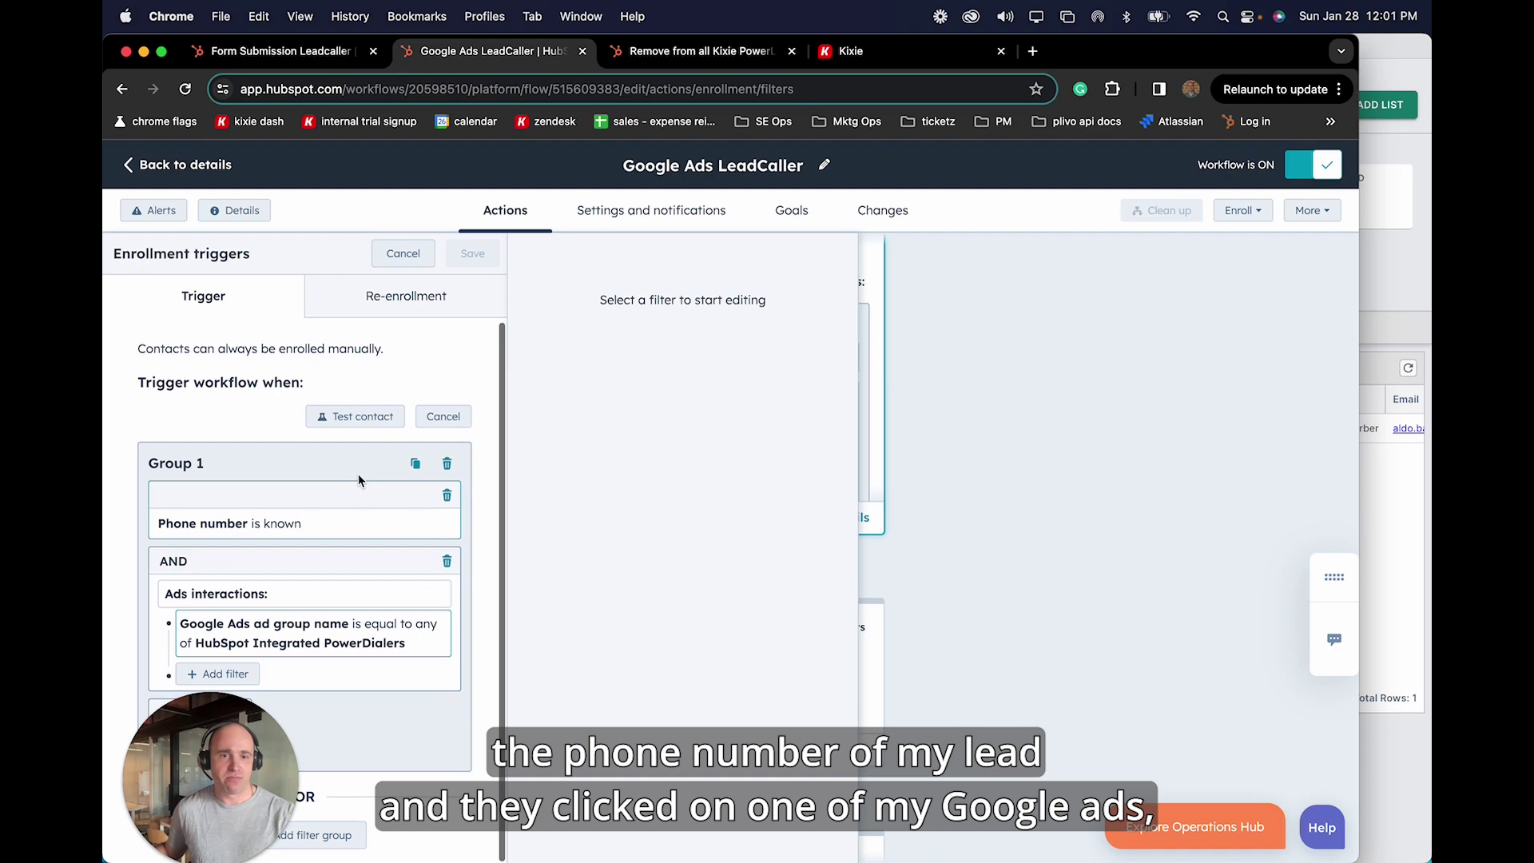
left_click(444, 424)
- Check the Kixie dialer session, then close trigger settings and scroll down to the Kixie actions
scroll(1095, 463, "down", 3)
left_click(1417, 326)
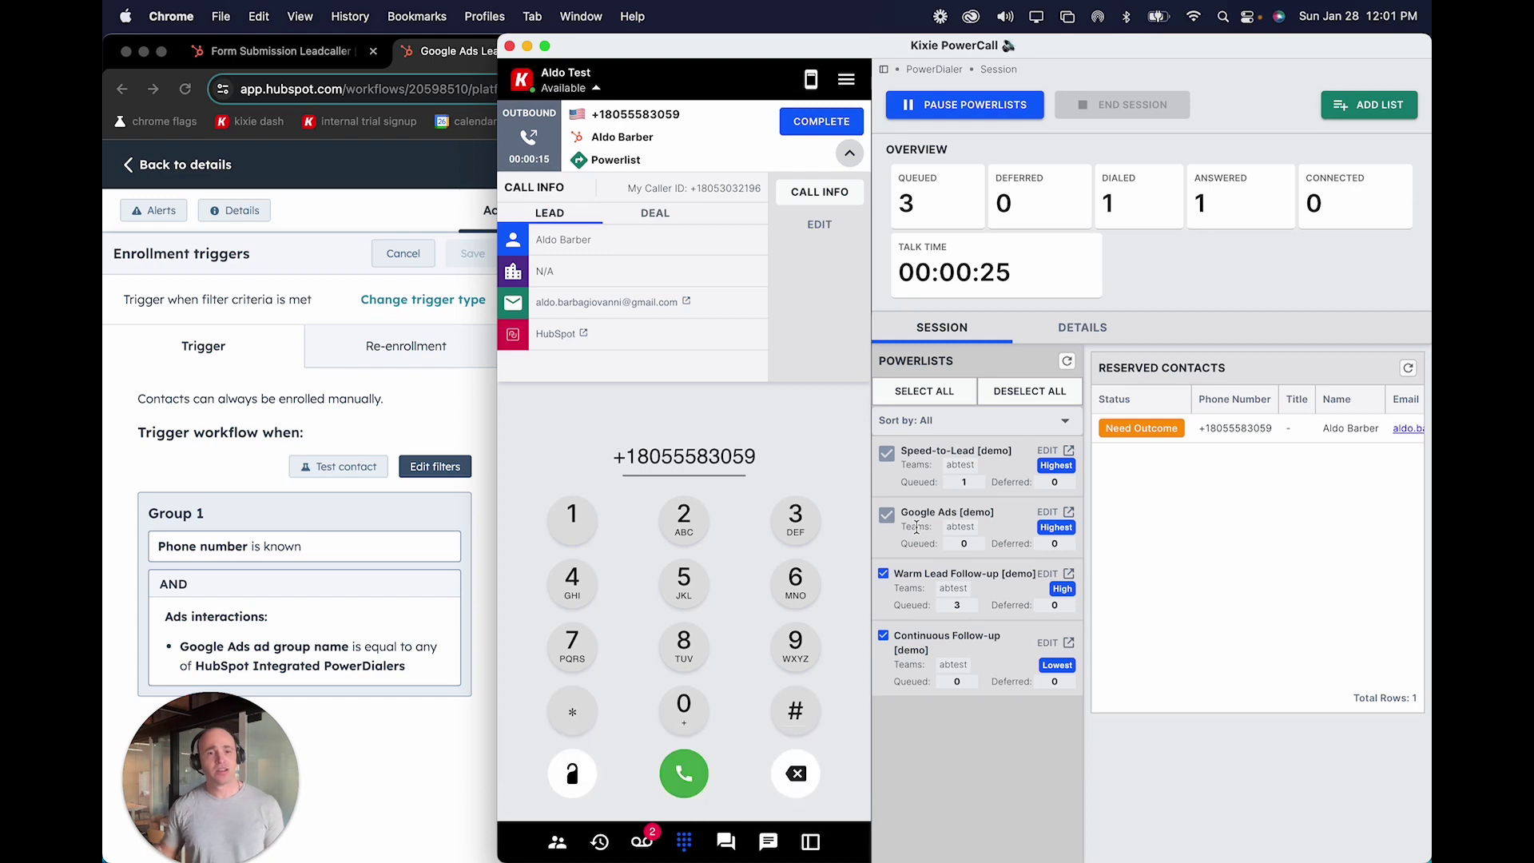
left_click(409, 580)
left_click(411, 251)
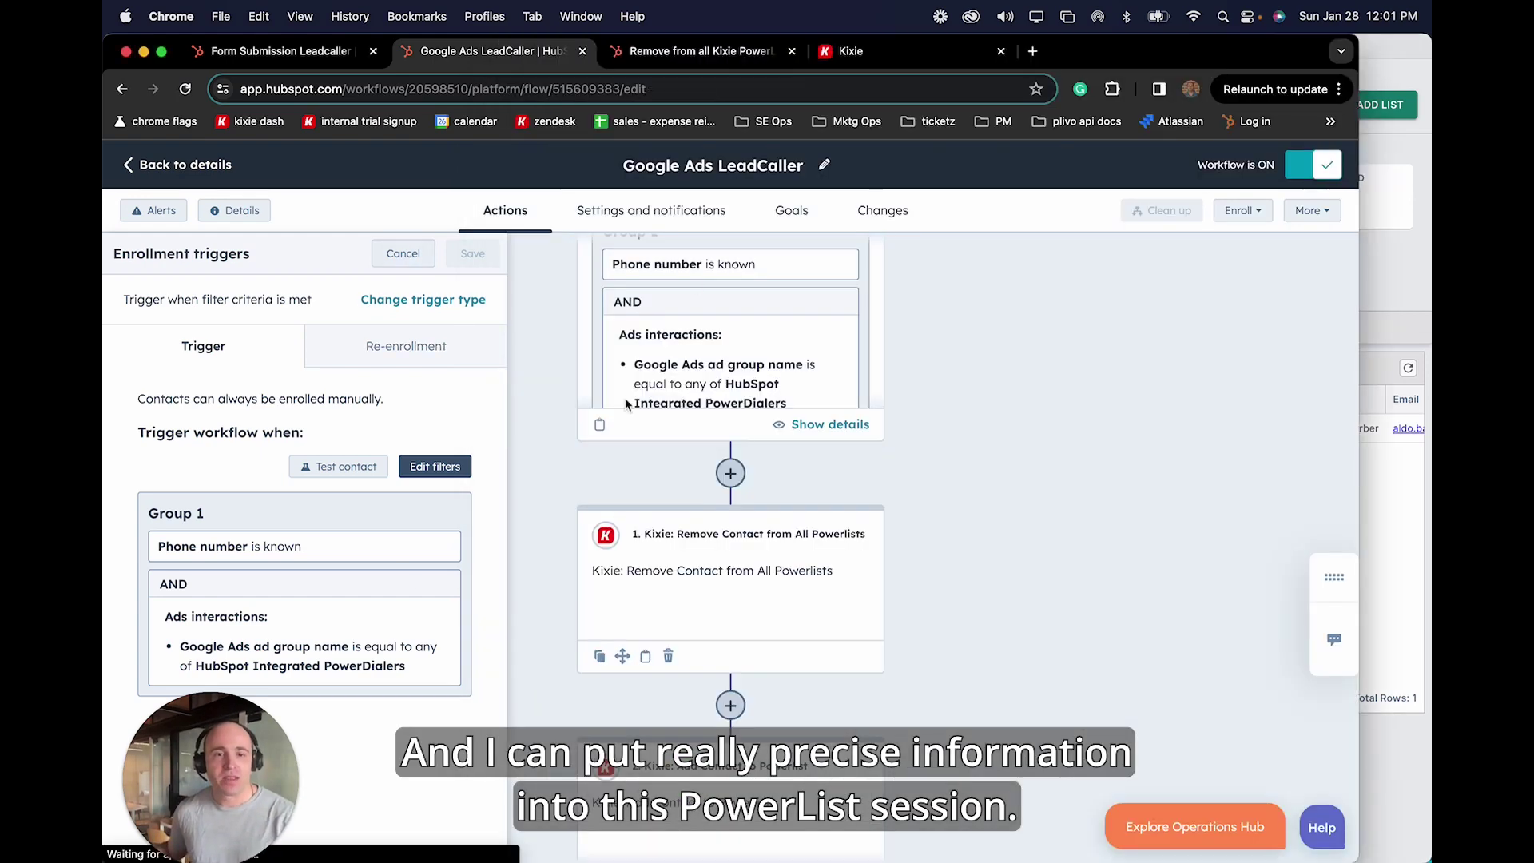
scroll(695, 435, "down", 5)
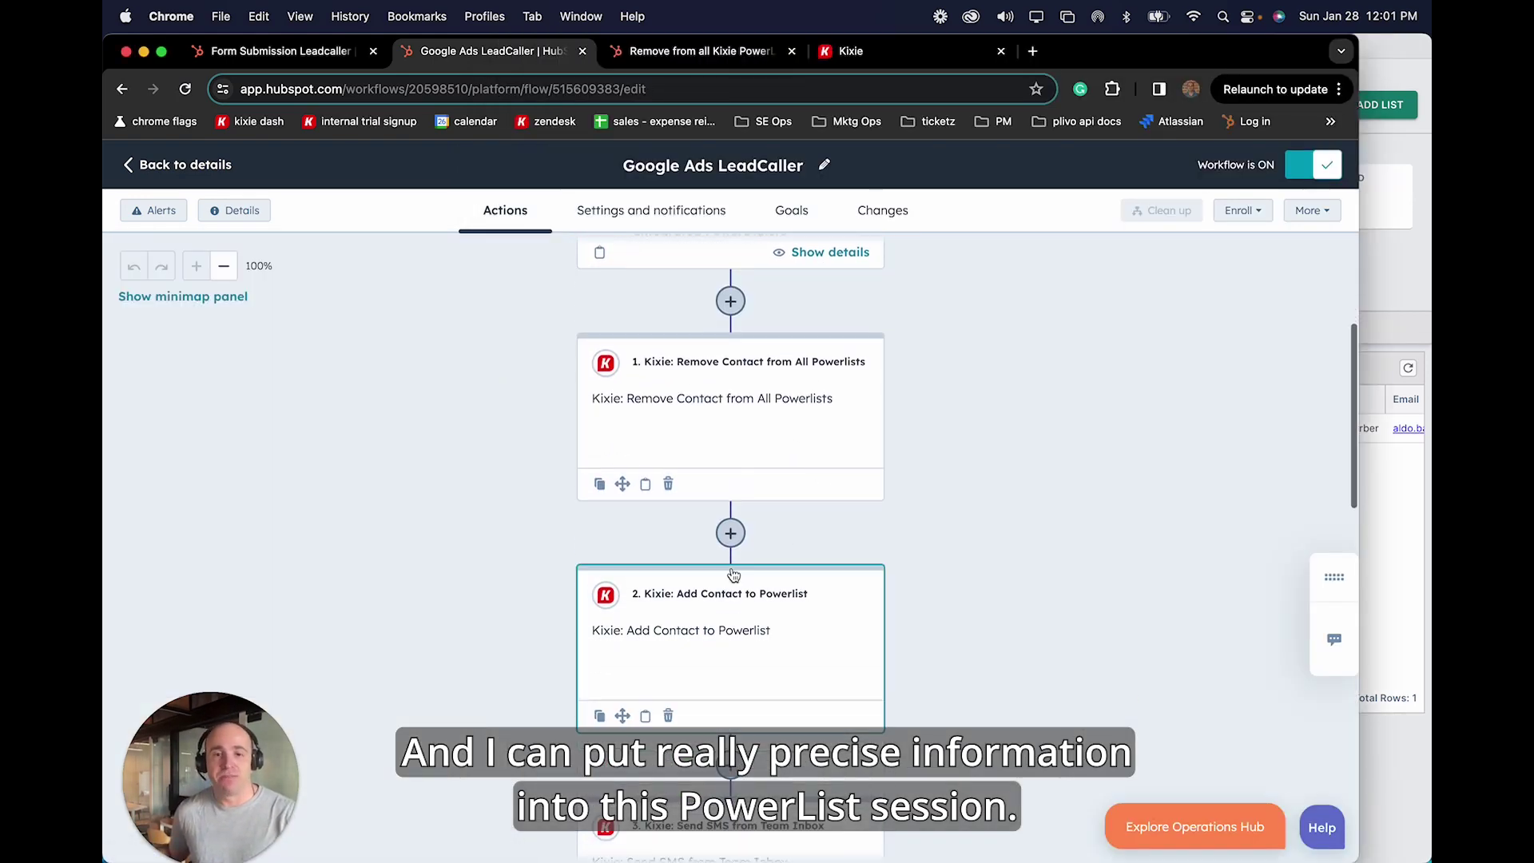
- Open the Add Contact to Powerlist action and highlight the kixie-powercall URL in Agent Notes
scroll(719, 552, "down", 2)
left_click(675, 542)
scroll(284, 495, "down", 6)
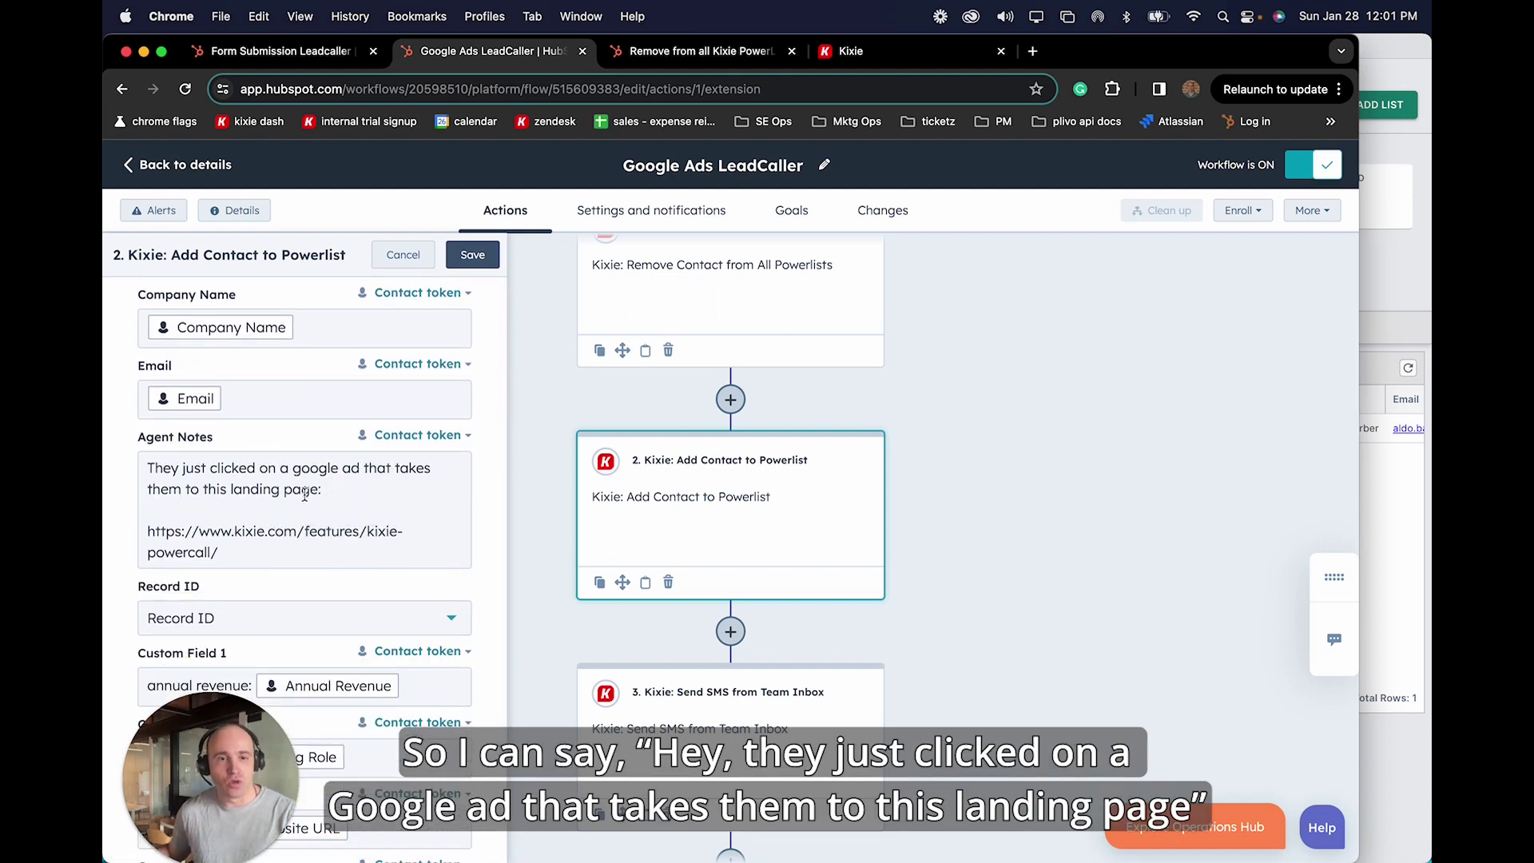
left_click_drag(232, 553, 154, 532)
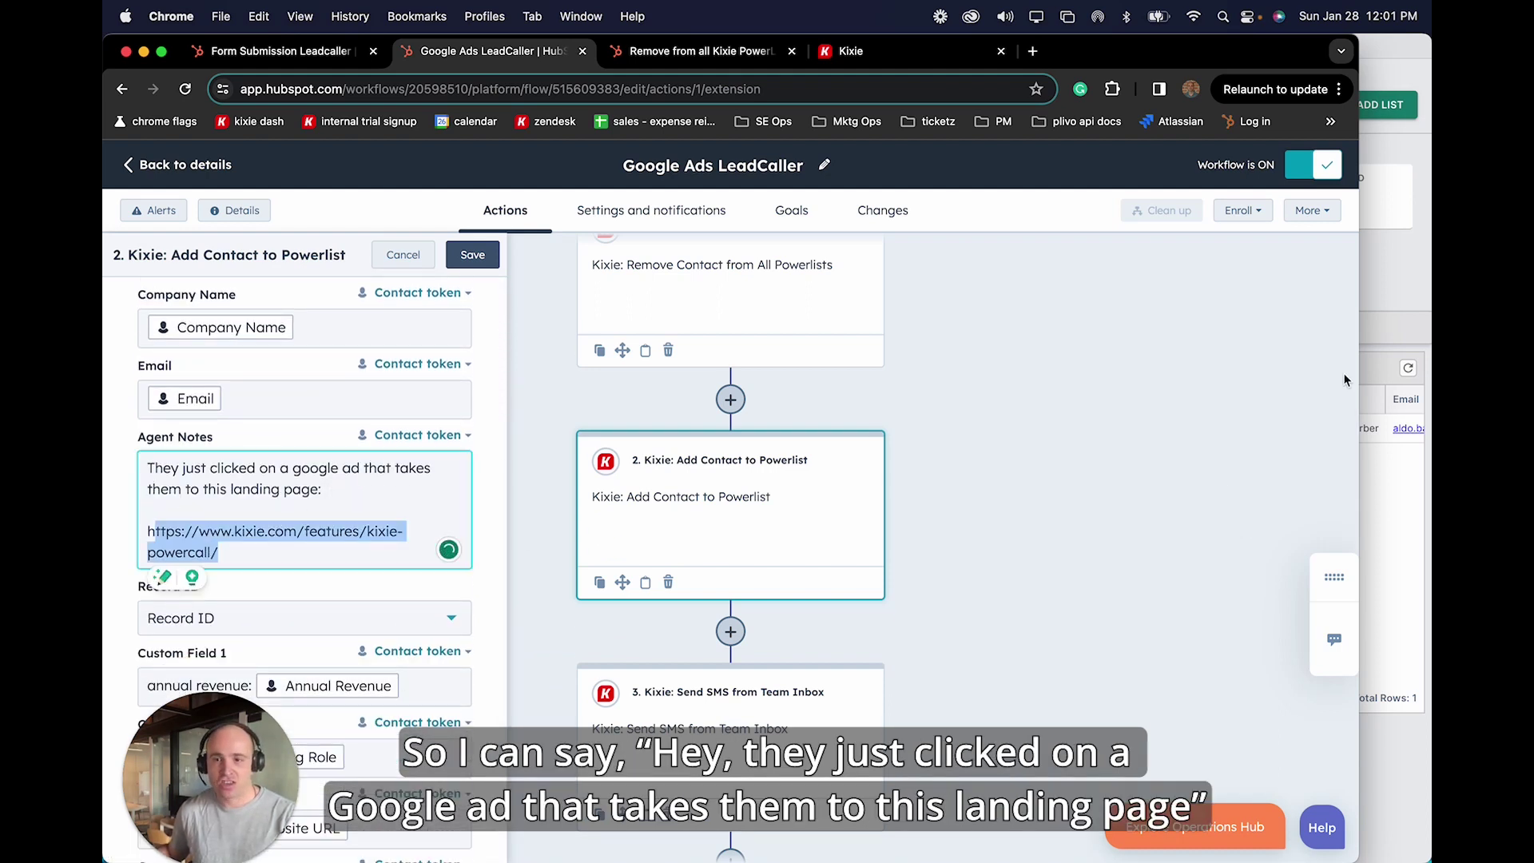
- Compare with the dialer's contact powerlist note, highlighting its landing page URL, then return to HubSpot
left_click(1384, 305)
left_click(1086, 334)
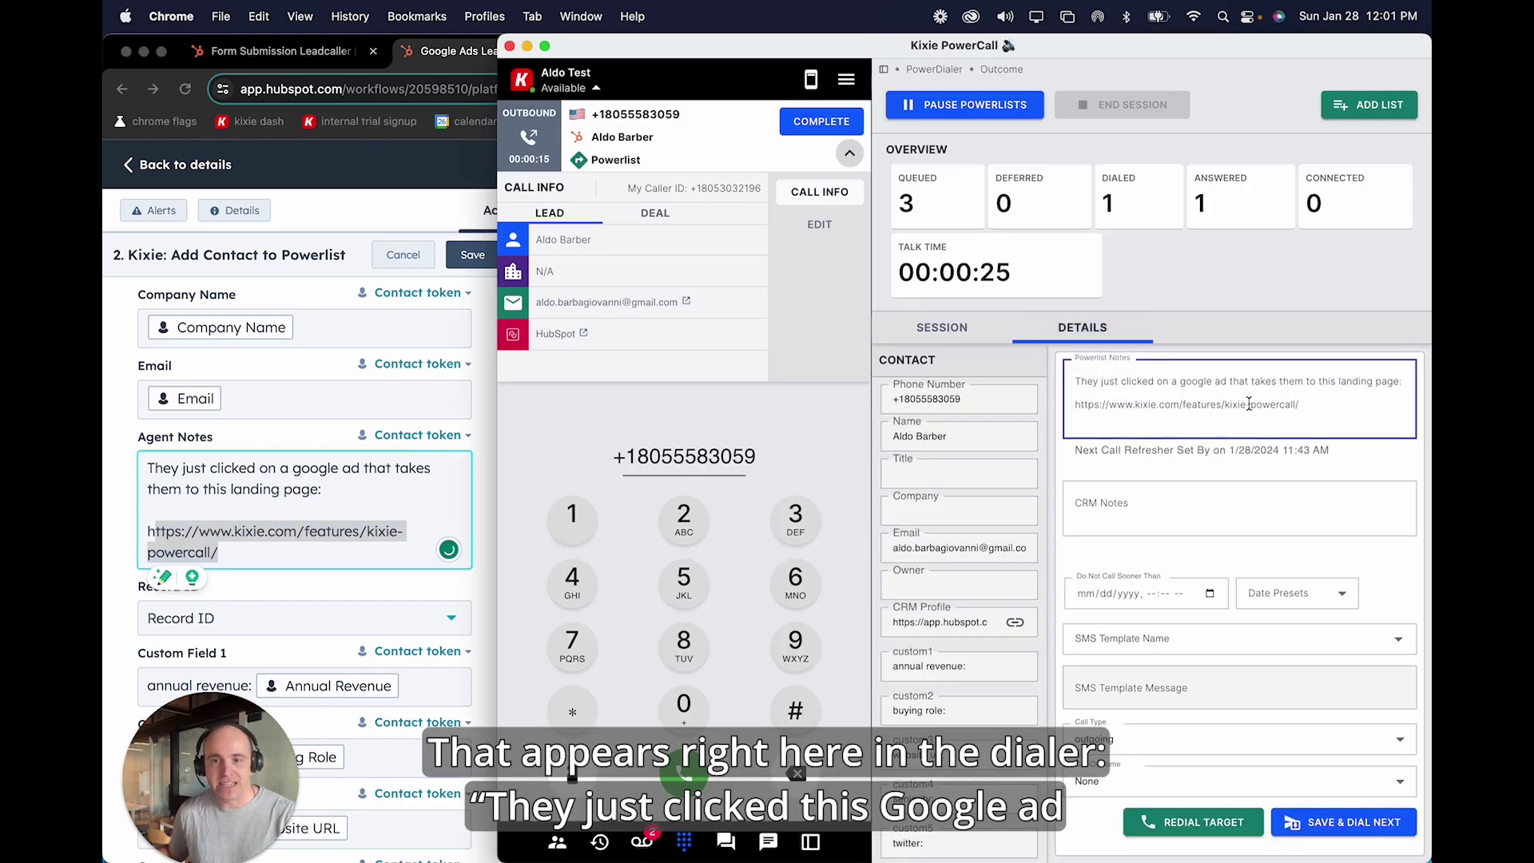
left_click_drag(1315, 407, 1063, 381)
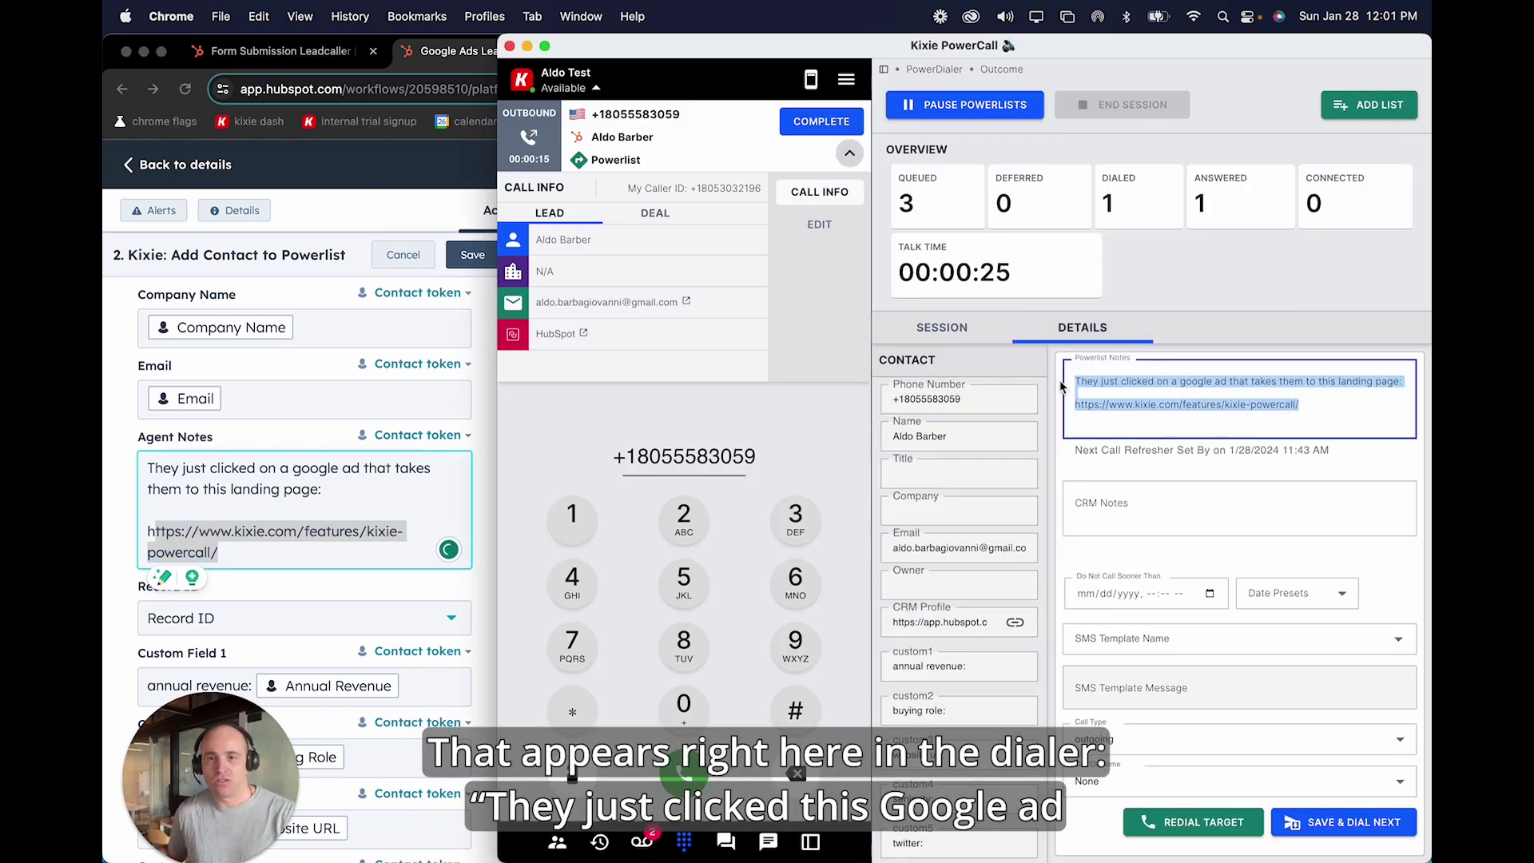
left_click(1310, 407)
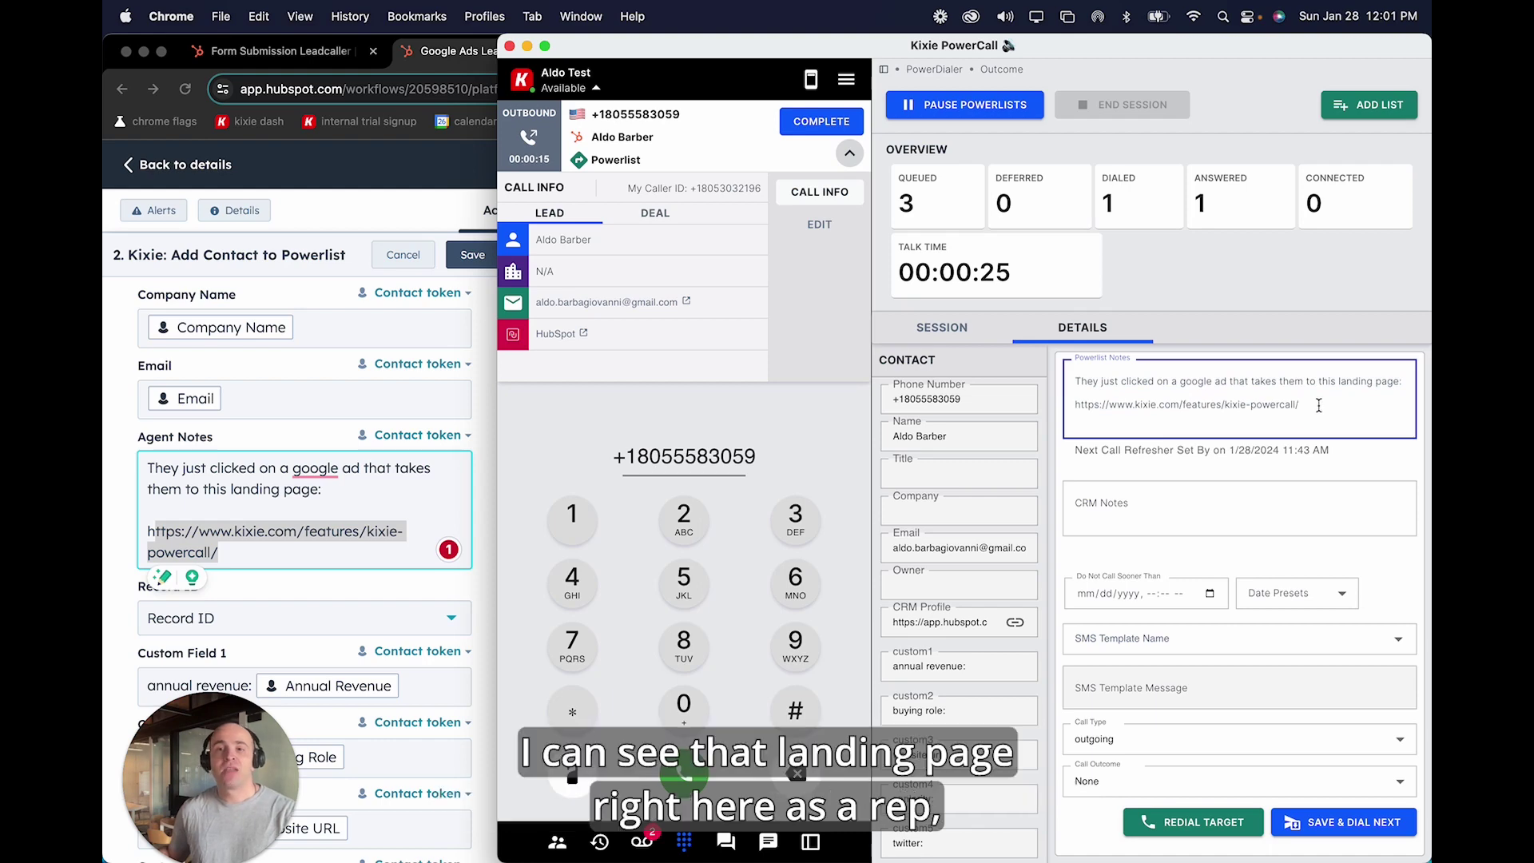
left_click_drag(1311, 406, 1071, 408)
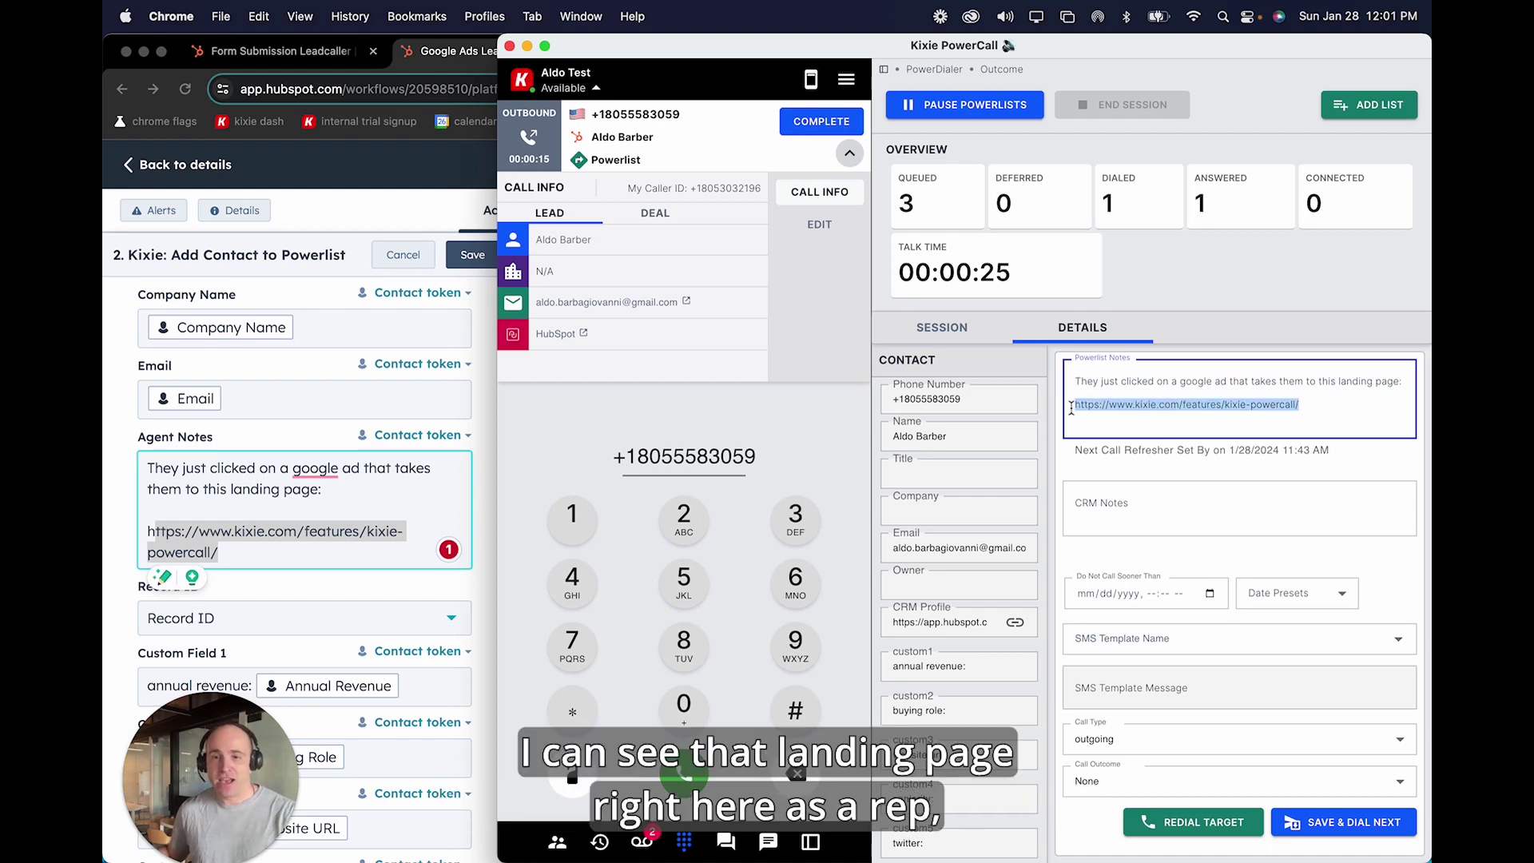
left_click(474, 505)
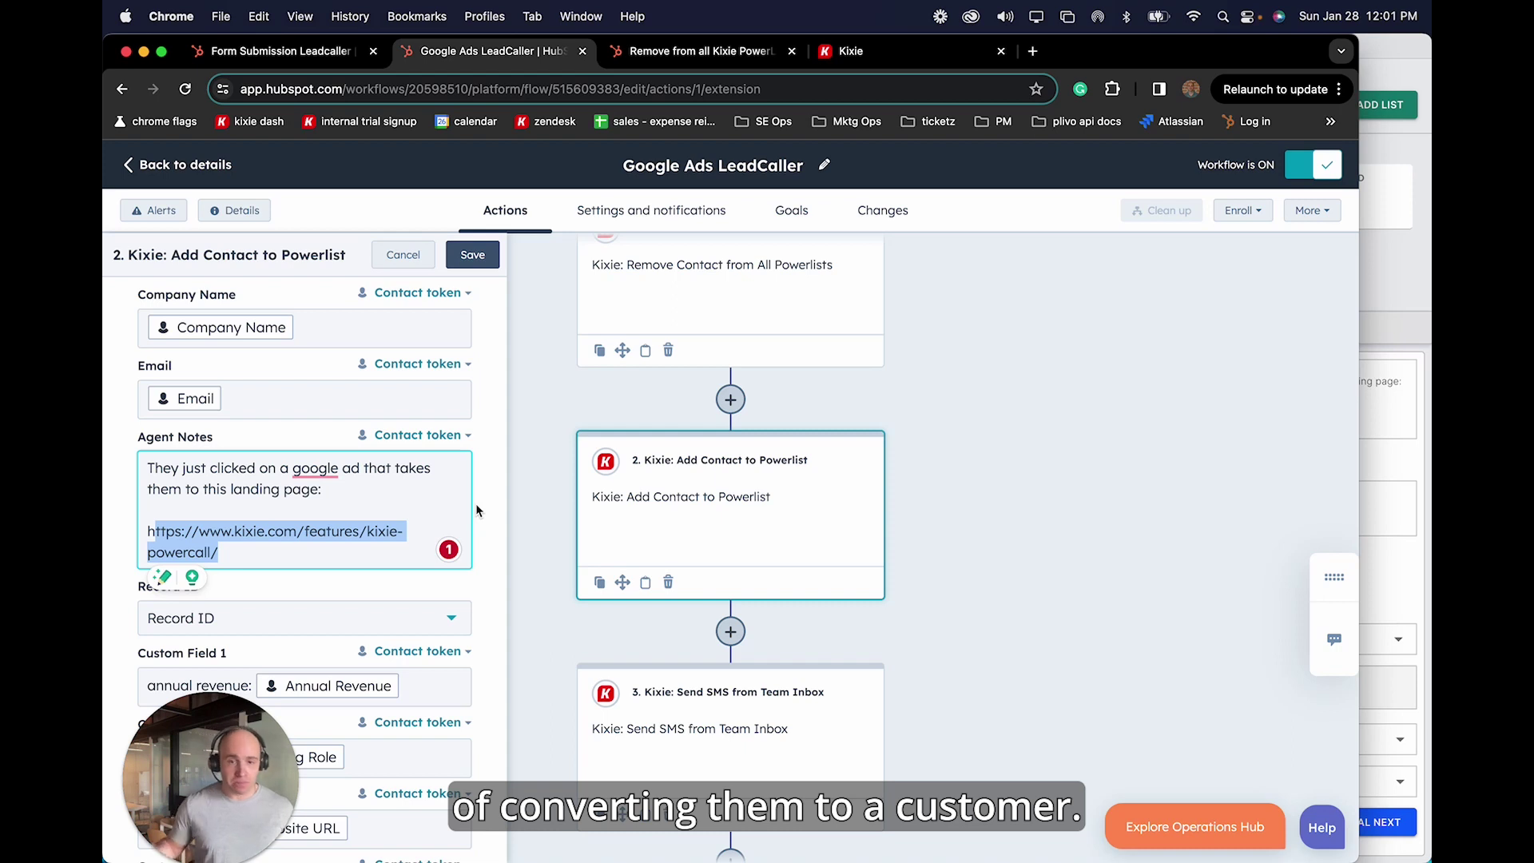
- Switch to the Remove from all Kixie PowerLists workflow and view its full layout
left_click(635, 51)
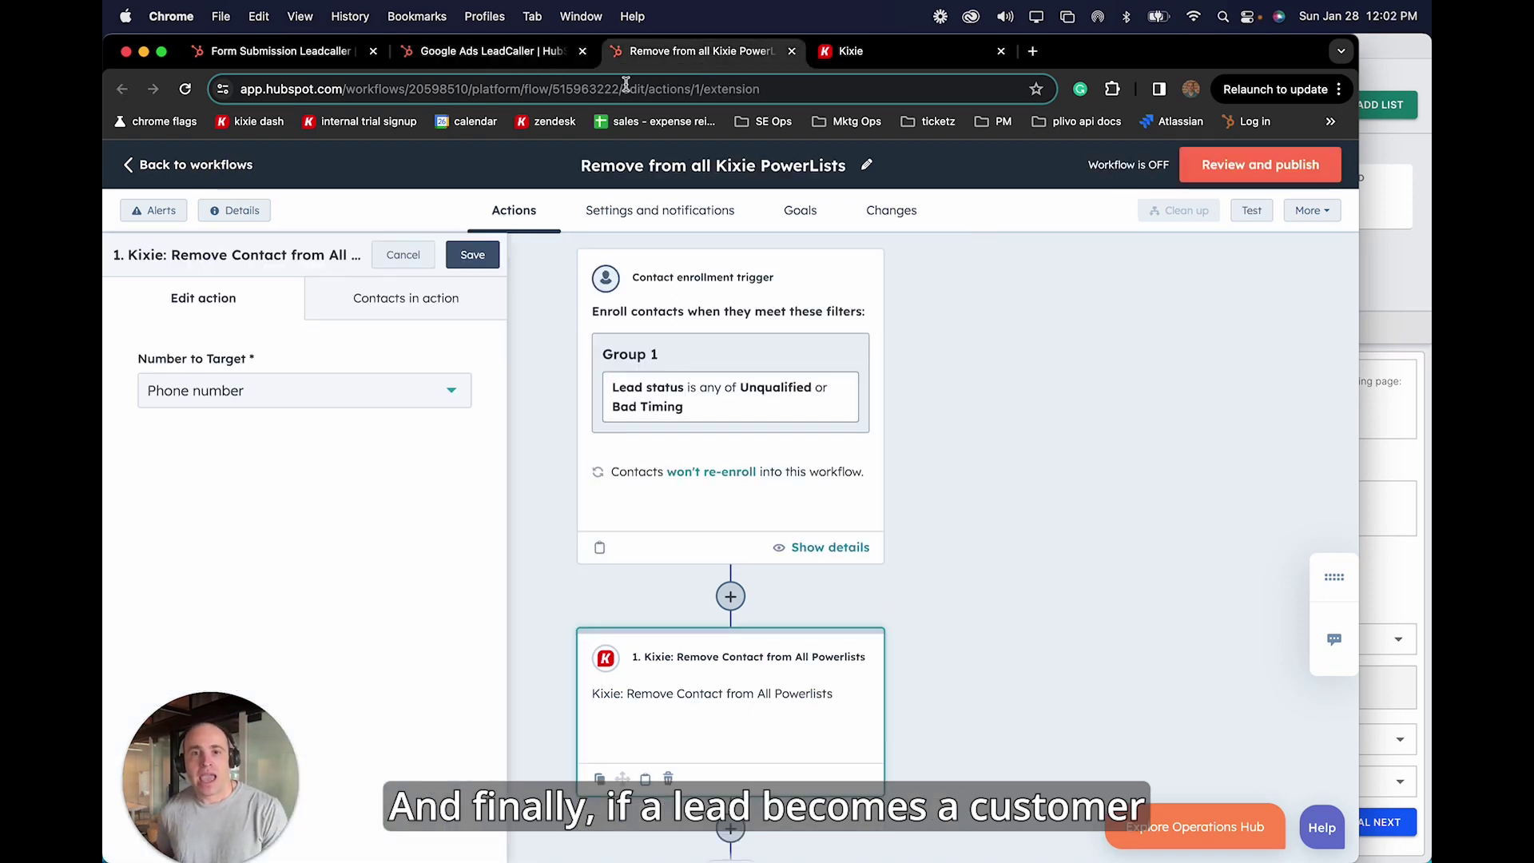
left_click(402, 254)
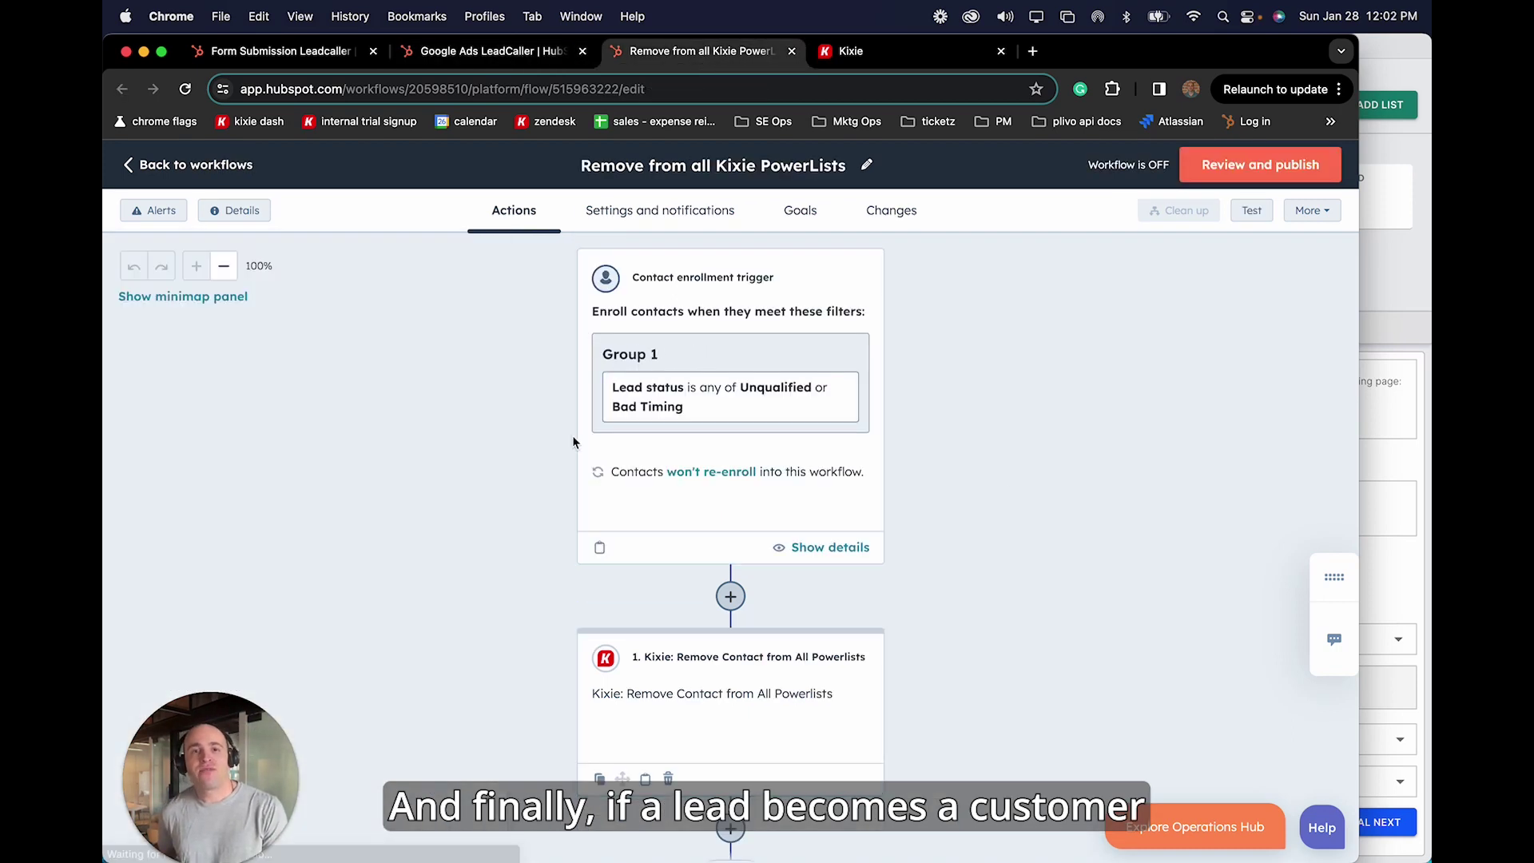
scroll(887, 461, "down", 2)
scroll(922, 510, "up", 2)
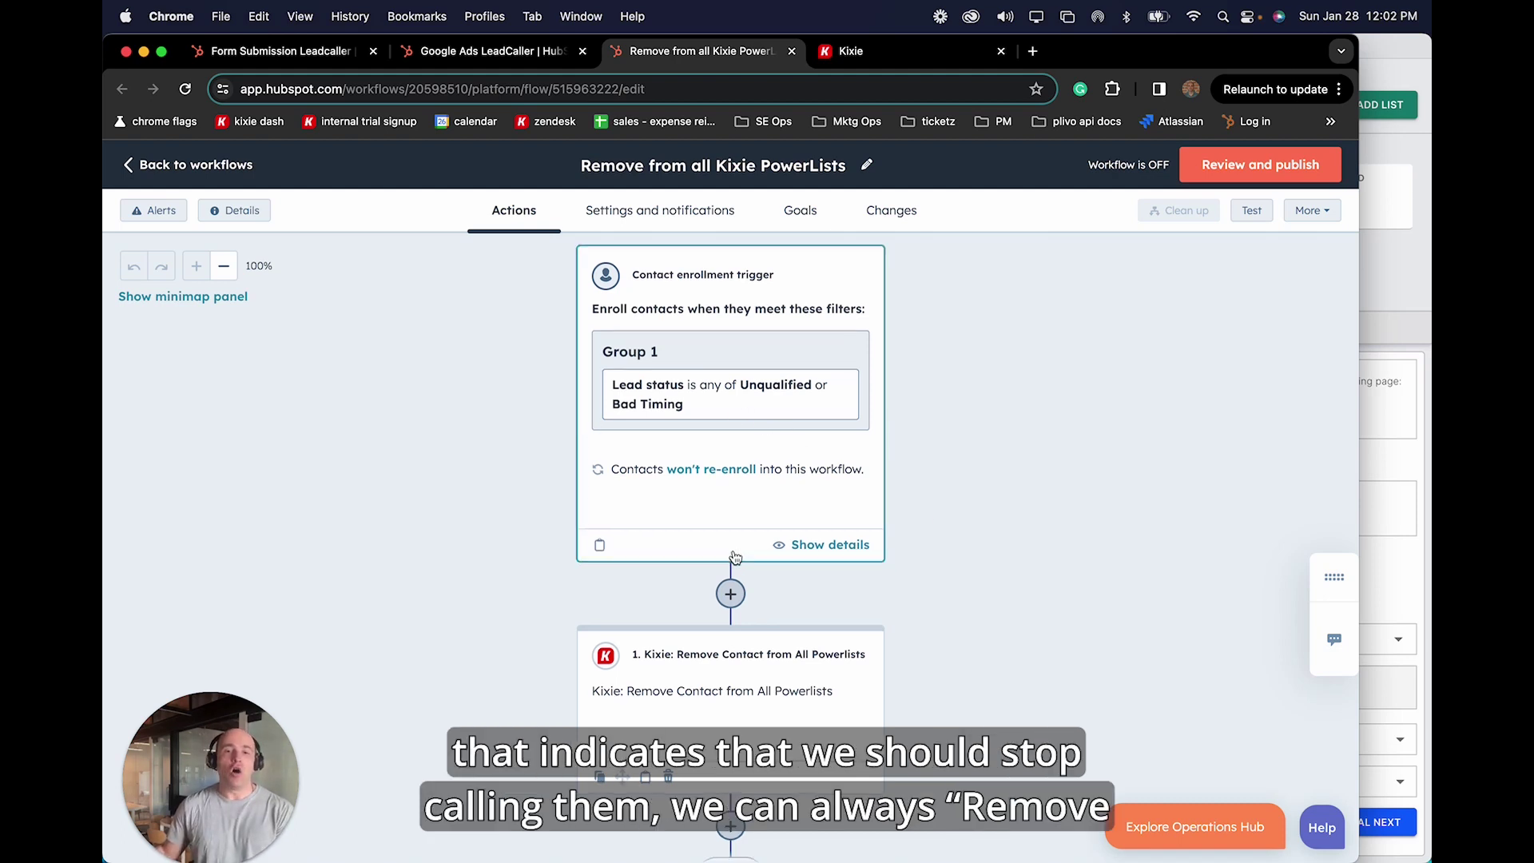
scroll(710, 637, "down", 2)
- Open the Remove Contact from All Powerlists action, which targets Phone number
left_click(710, 636)
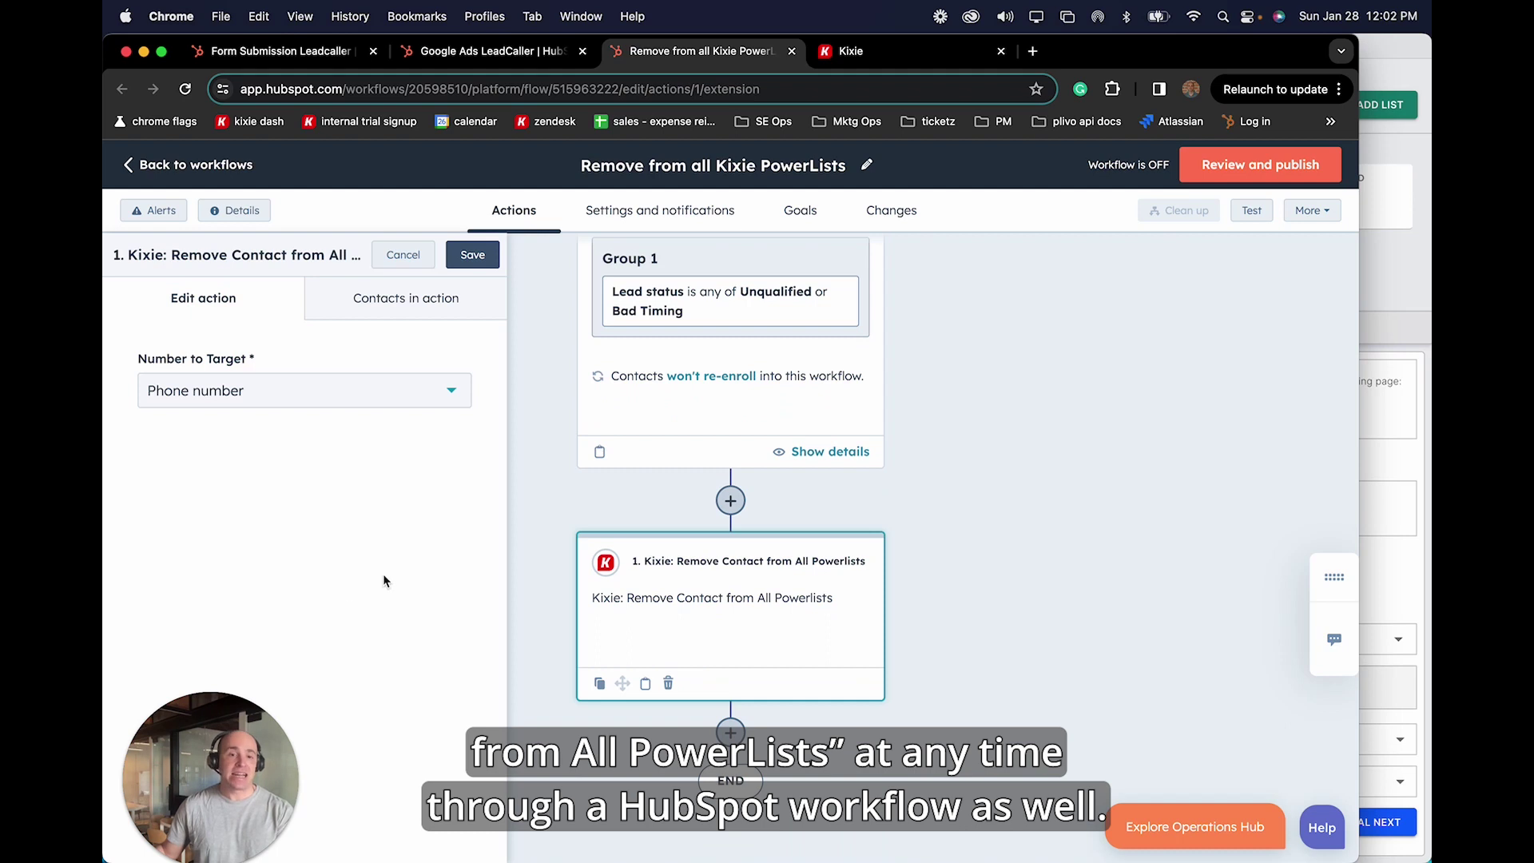
scroll(608, 581, "up", 1)
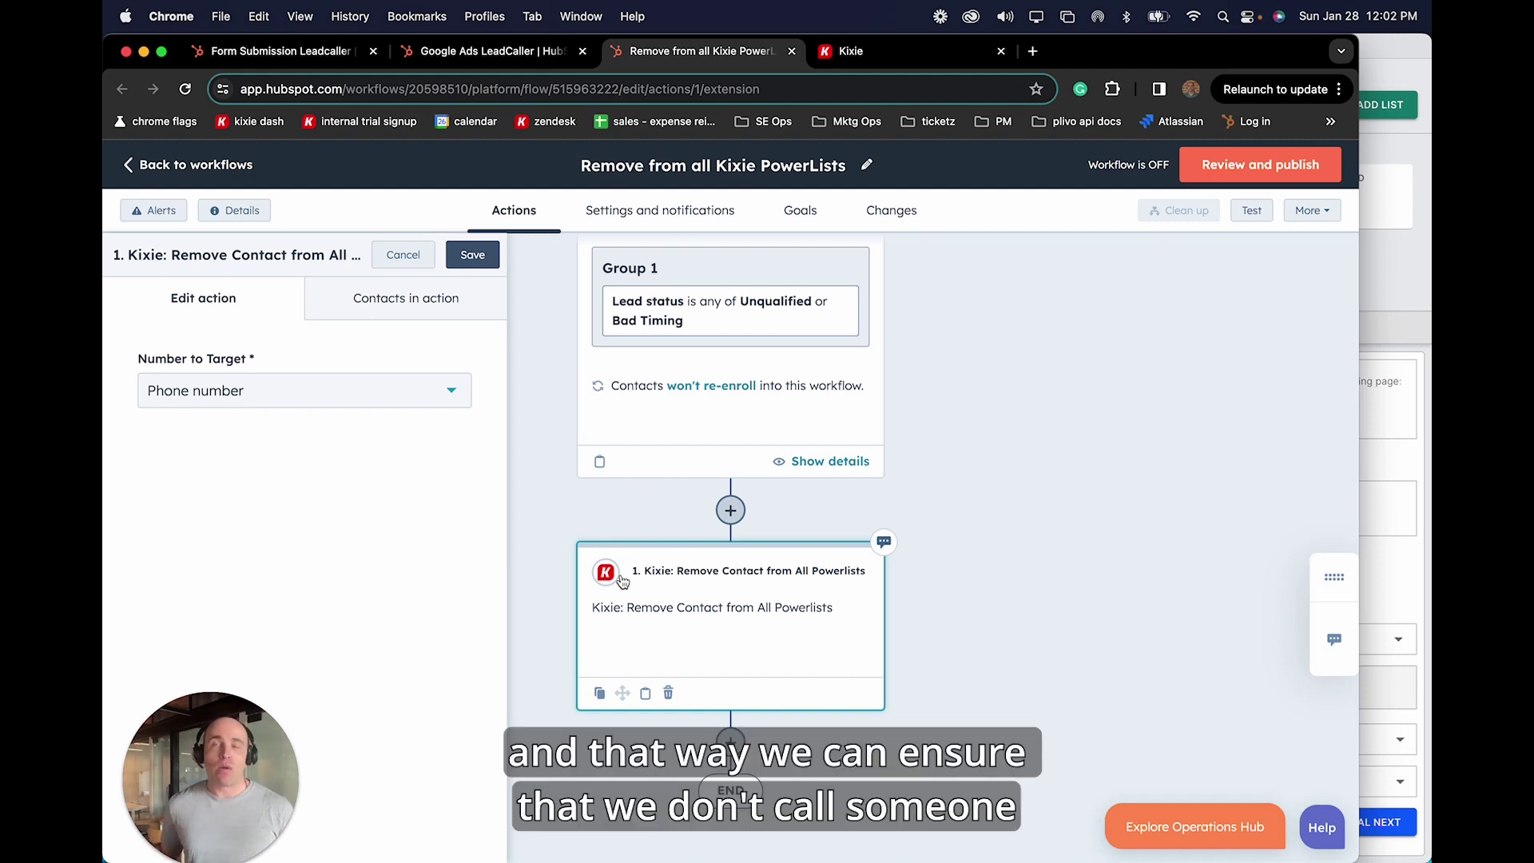
mouse_move(225, 768)
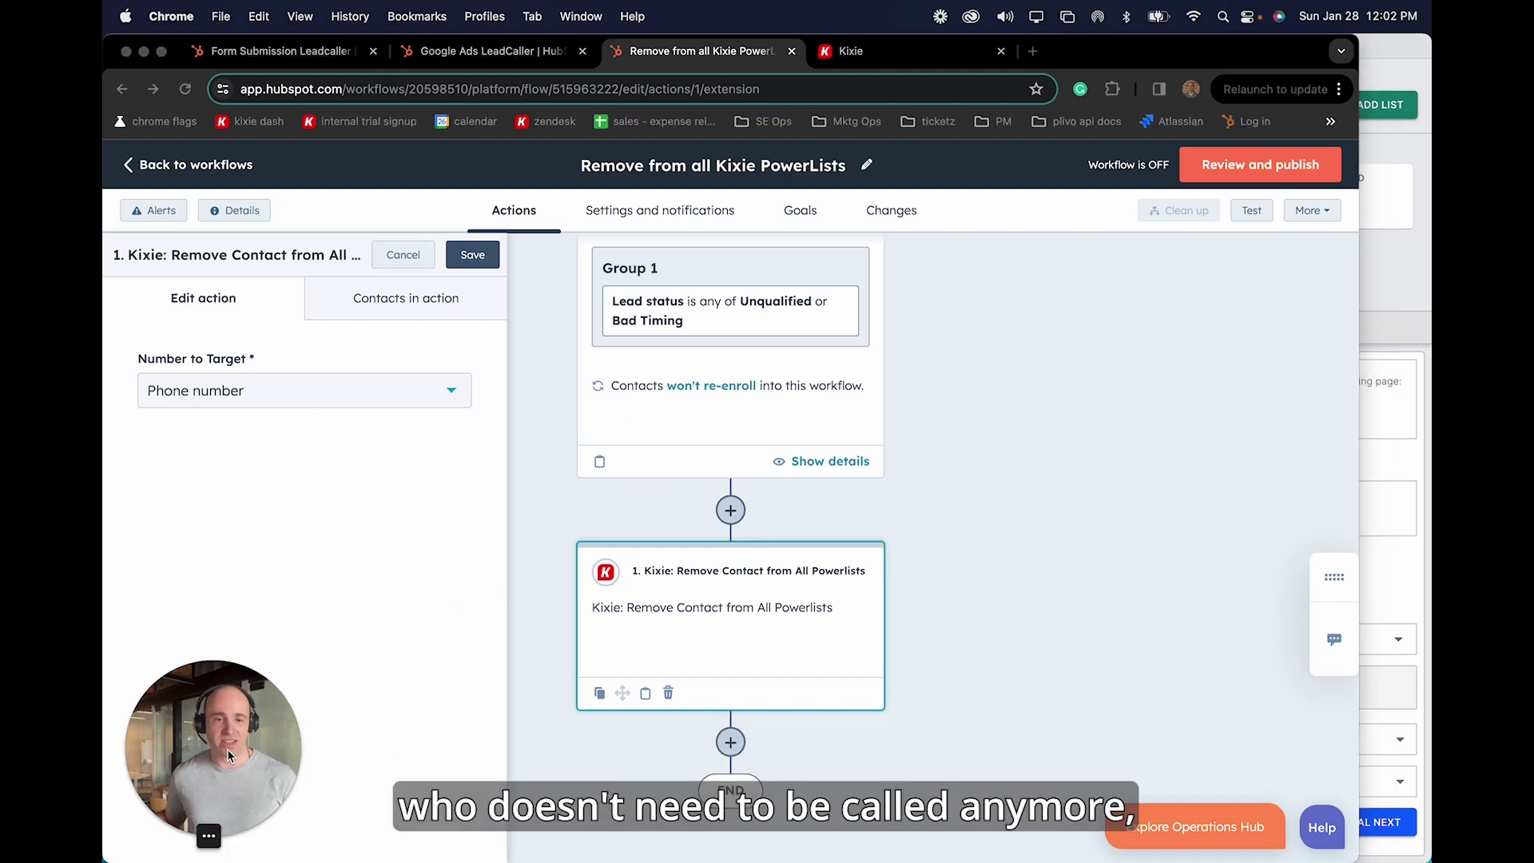